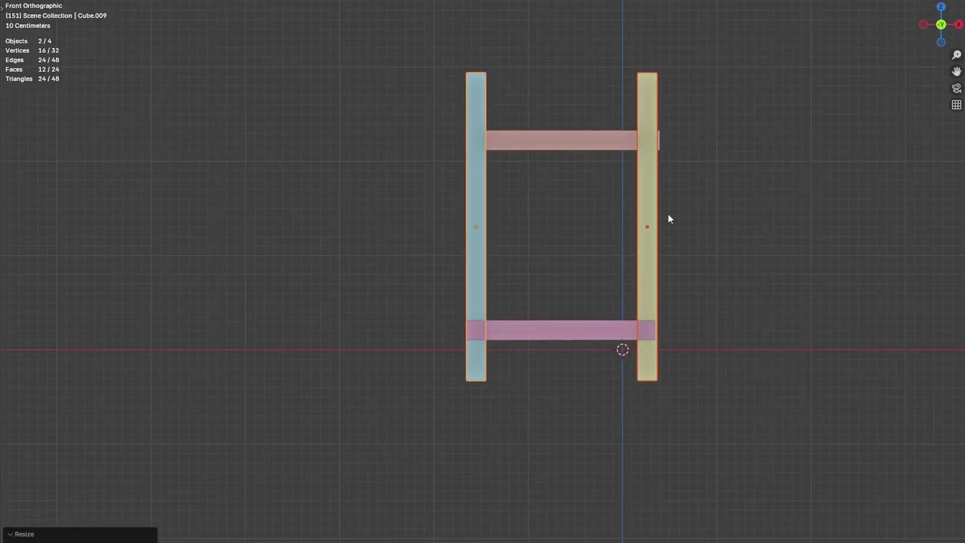
- Reset the bottom crossbar's origin and scale it along X to span between the posts
key(KP_Decimal)
scroll(627, 439, up, 3)
shift+middle_drag(627, 439, 694, 363)
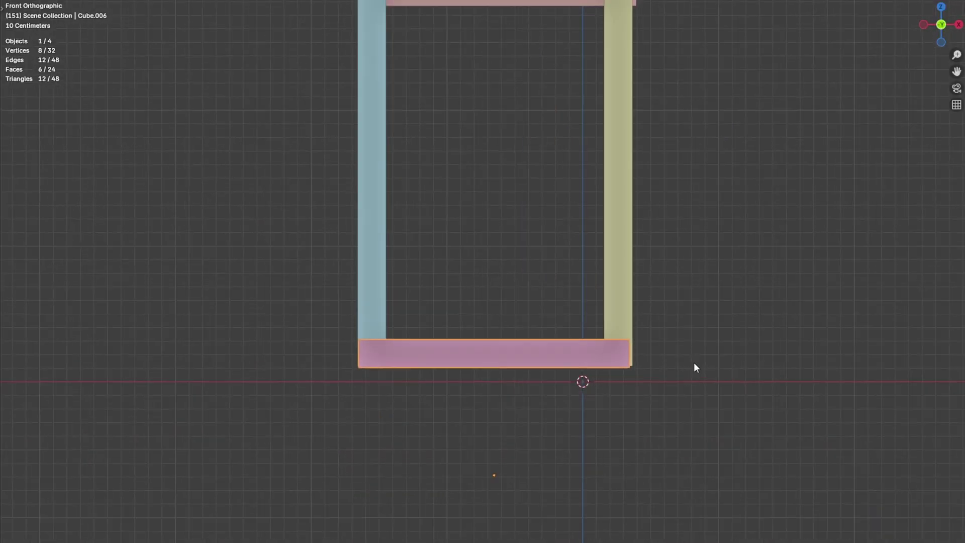
click(526, 360)
right_click(526, 360)
click(558, 375)
key(s)
key(x)
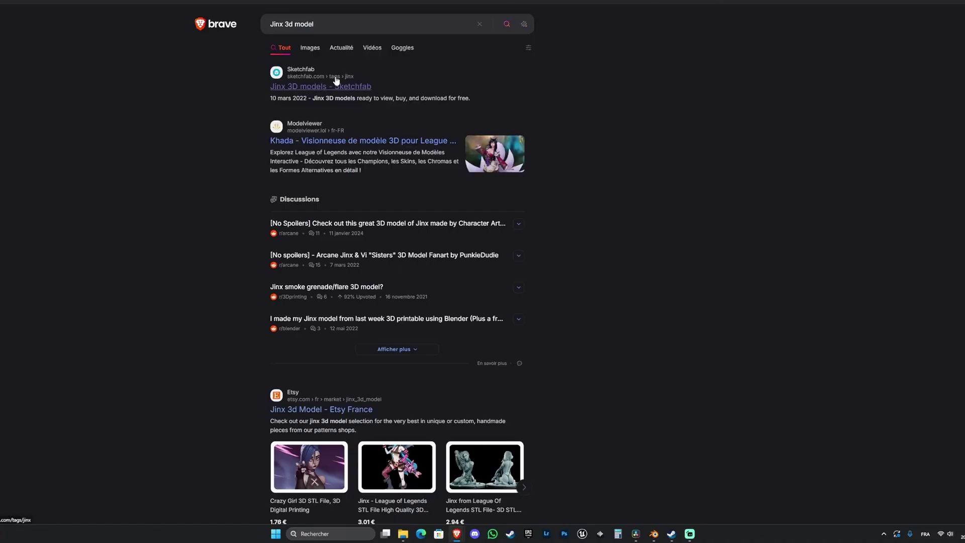
- Open the Sketchfab 'Jinx 3D models' search result
click(336, 81)
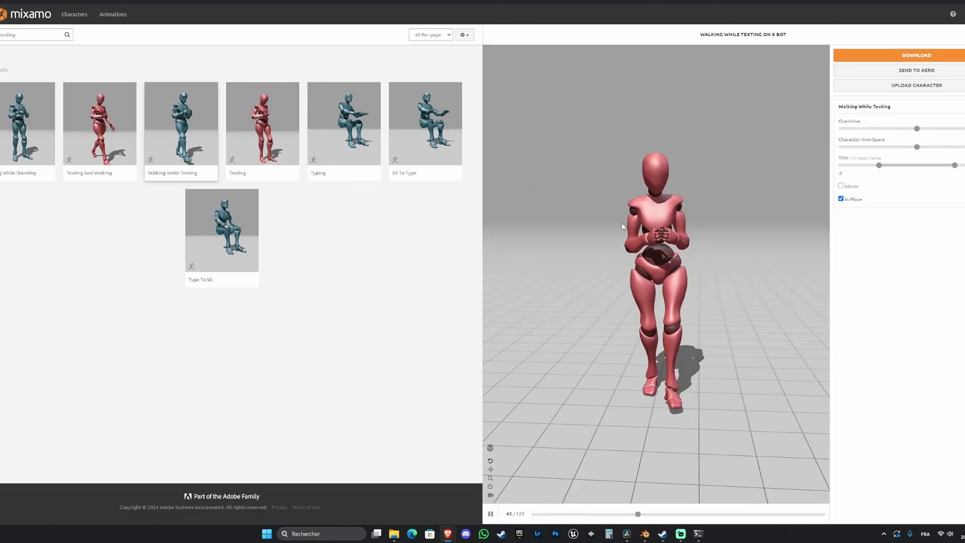
- Upload the Jinx character to Mixamo and auto-rig it using the placed markers
click(916, 85)
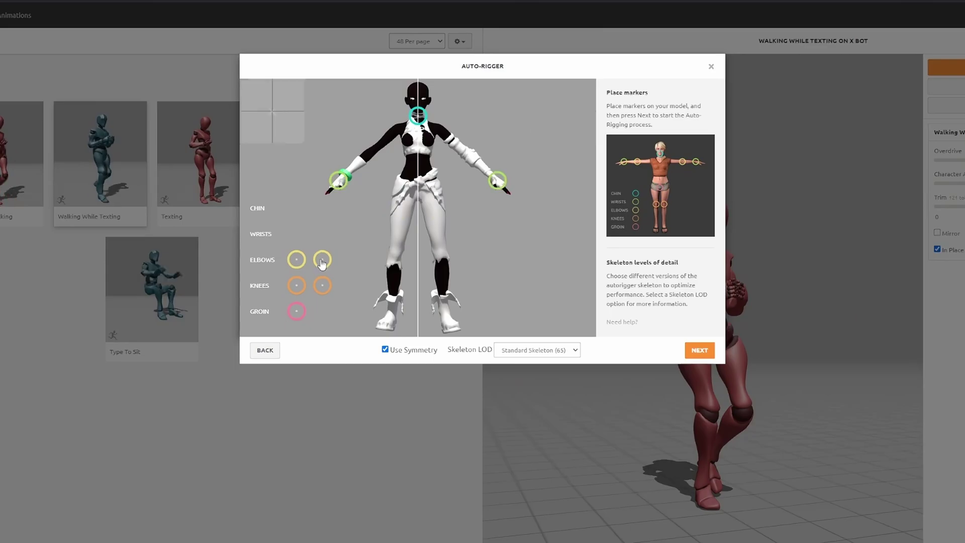
click(701, 350)
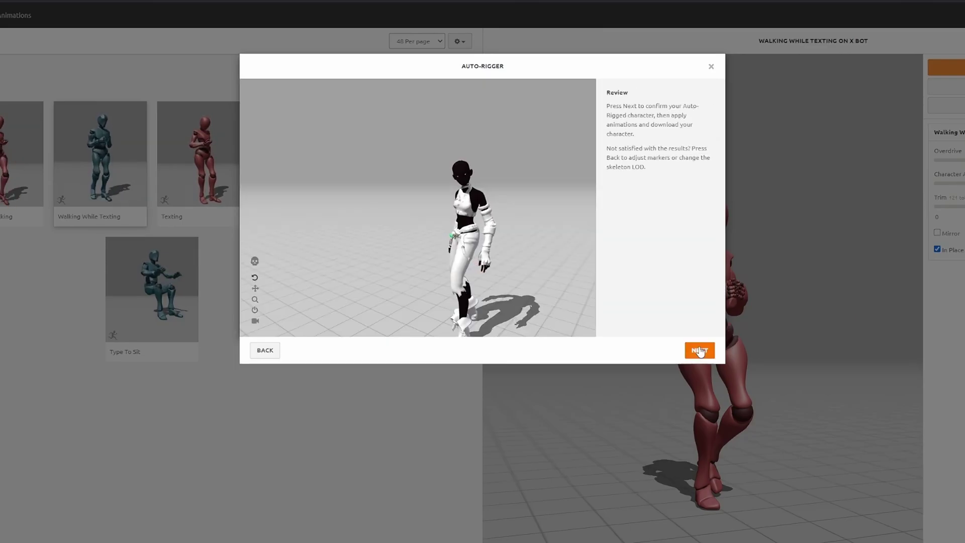
click(700, 350)
- Download the animation as FBX Binary with skin at 24 frames per second
click(944, 68)
click(392, 113)
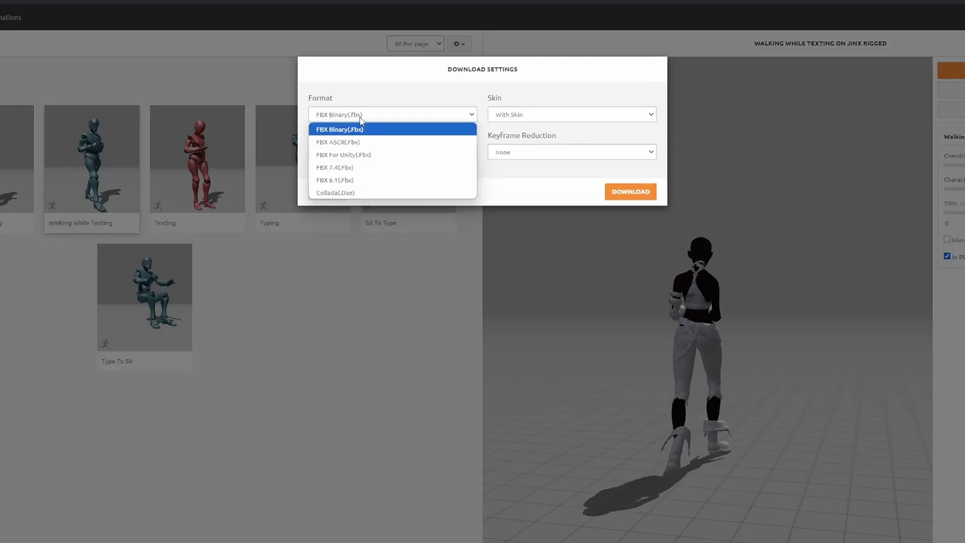
click(357, 125)
click(523, 114)
click(512, 127)
click(394, 152)
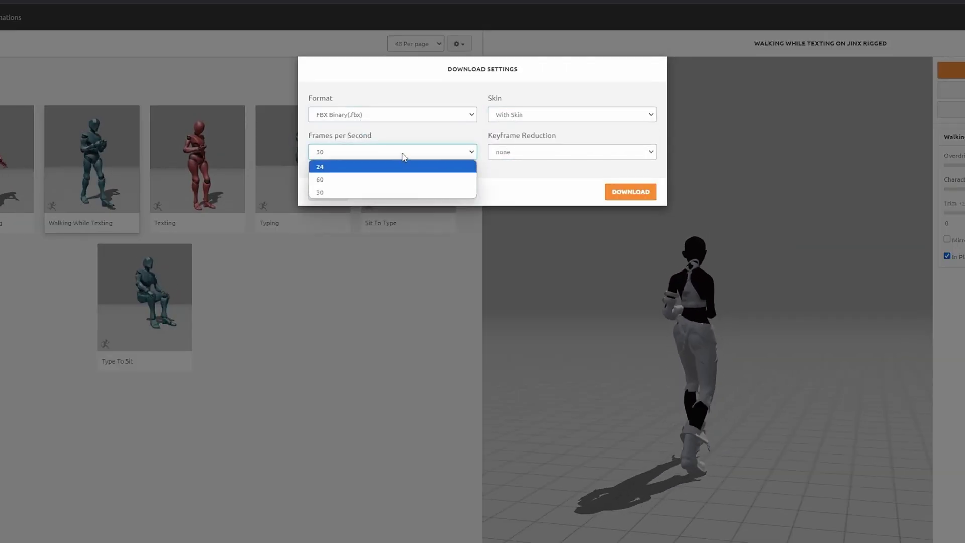
click(381, 171)
click(620, 192)
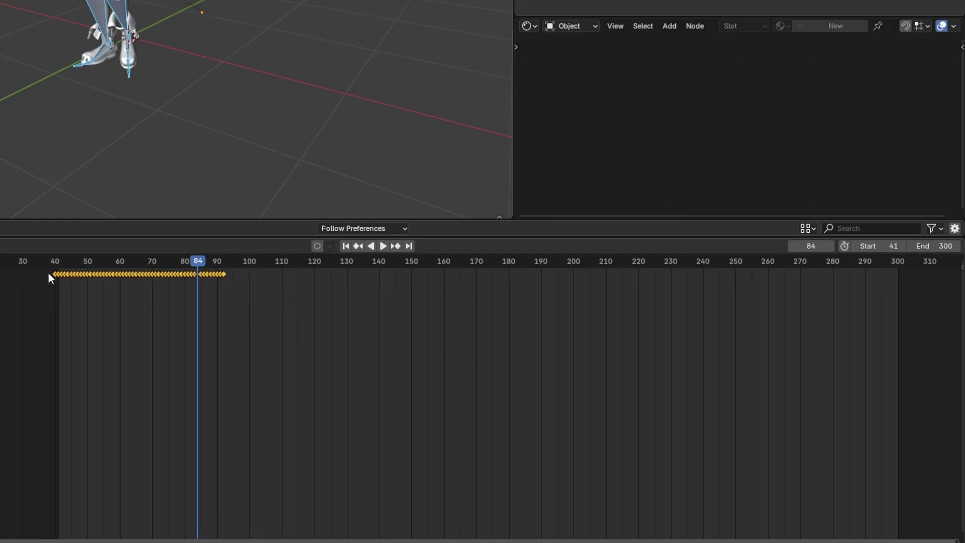
- Duplicate the walk keyframes and place the copies after the originals to extend the cycle
key(shift+d)
click(292, 295)
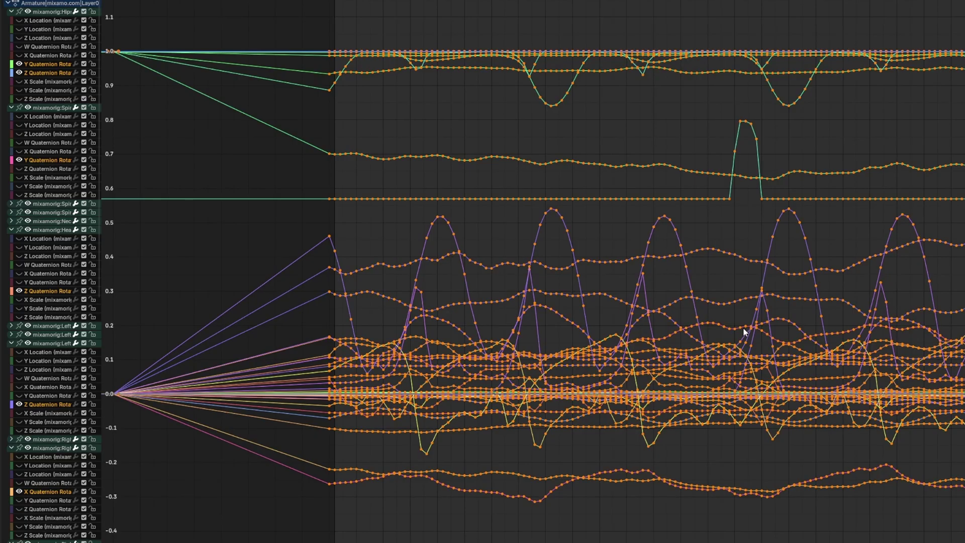
middle_drag(744, 330, 679, 311)
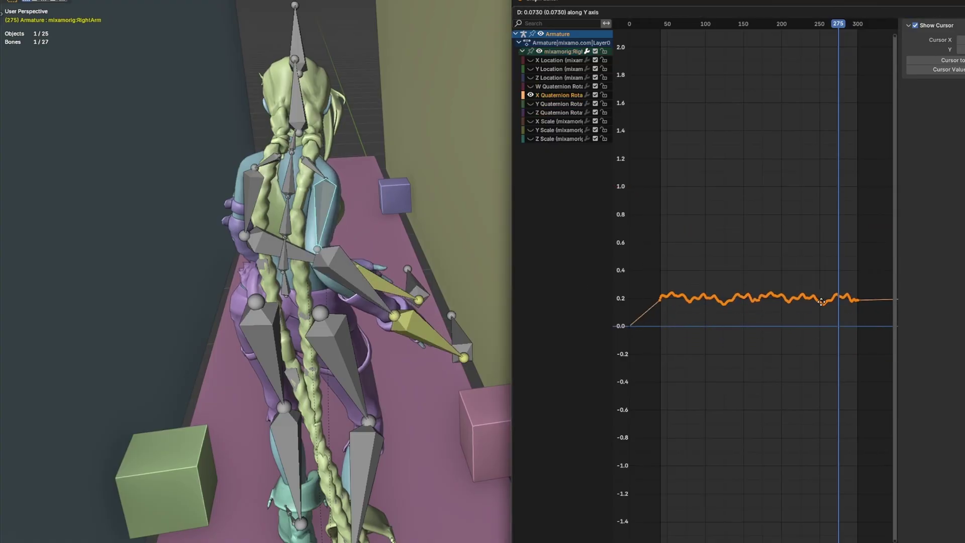
- Shift the right arm and left forearm rotation curves vertically in the Graph Editor
drag(657, 323, 839, 404)
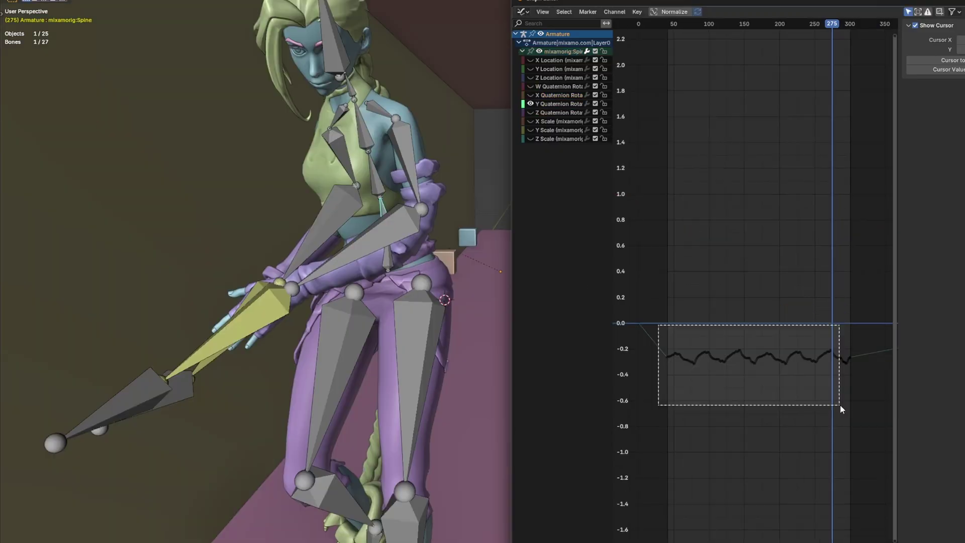
key(g)
key(y)
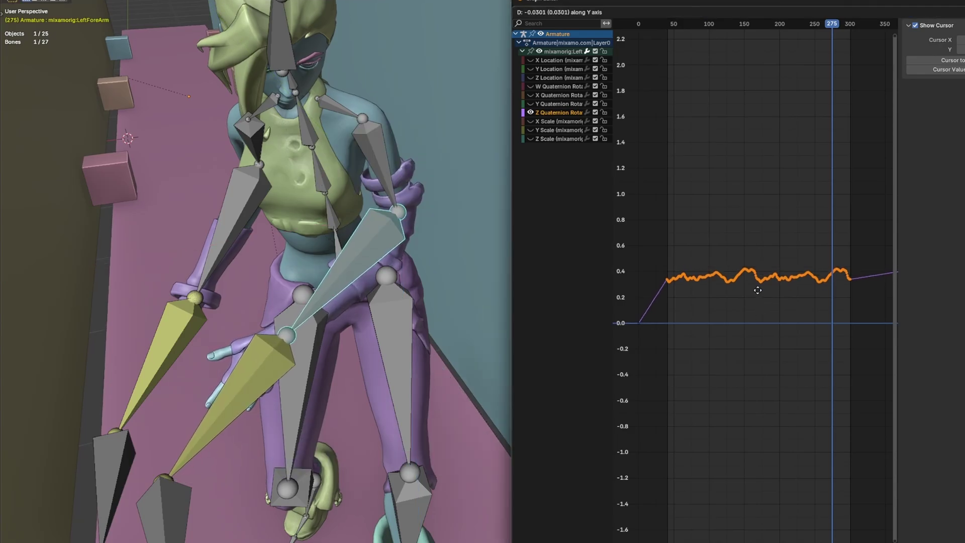
click(796, 402)
- Select the Spine1 bone and move its rotation curve keys, including the flat keys near zero
click(322, 173)
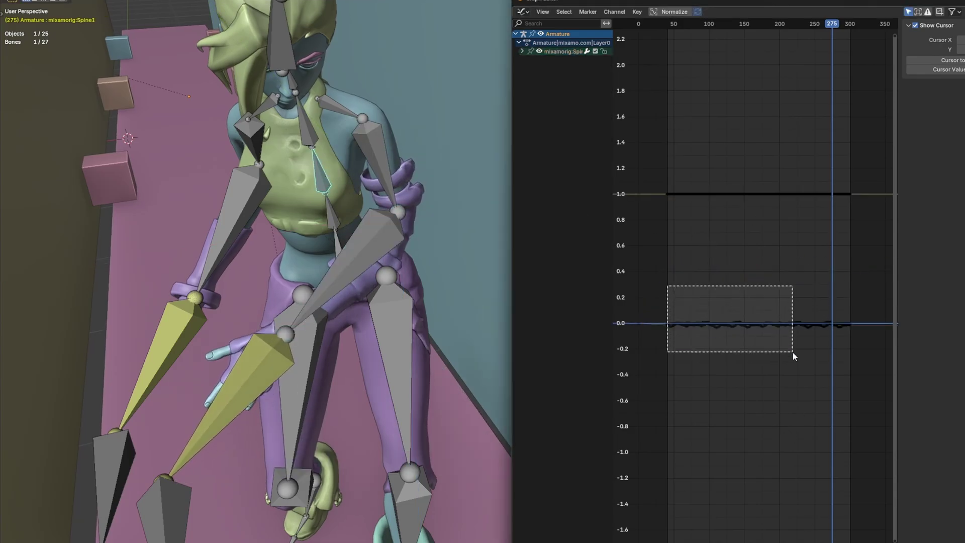
drag(792, 352, 794, 351)
key(g)
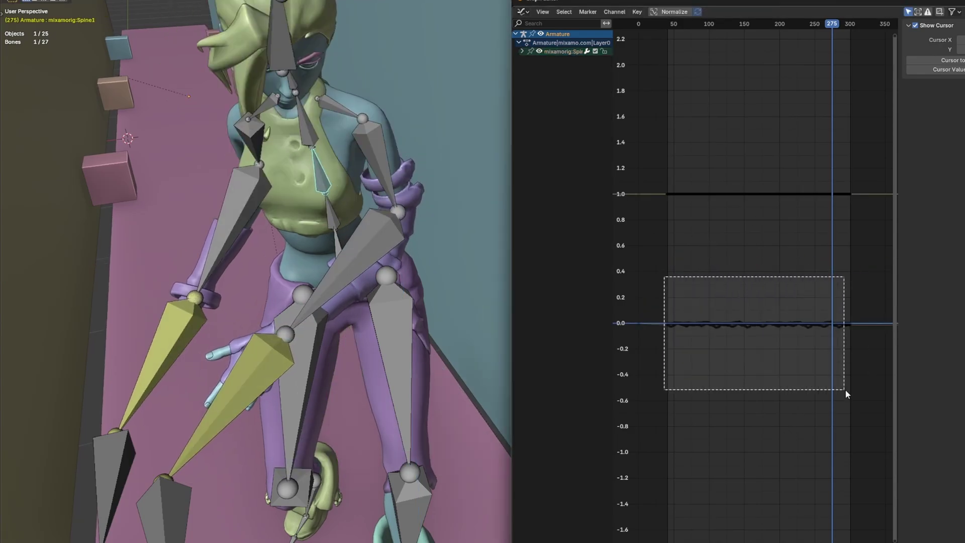
drag(845, 389, 845, 389)
key(g)
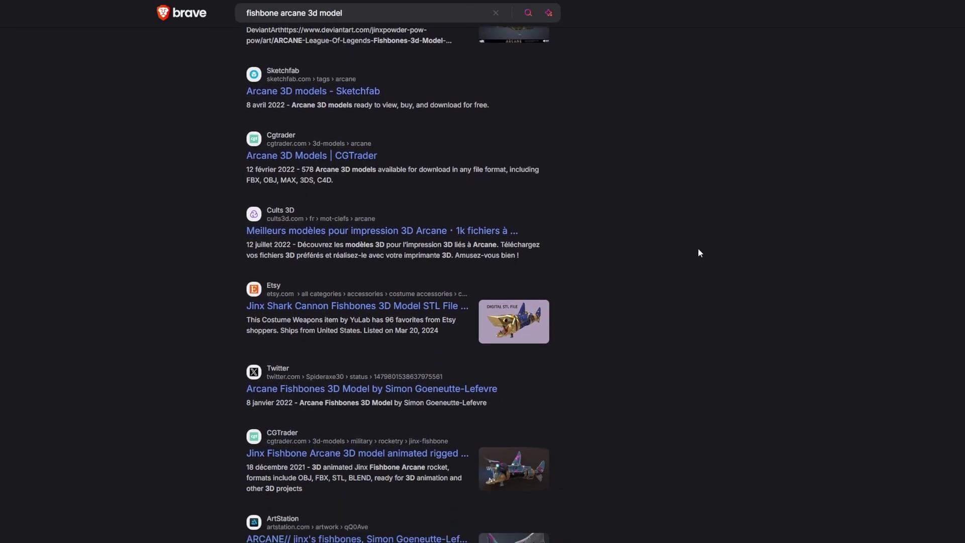
scroll(698, 249, down, 2)
- Scroll through the 'fishbone arcane 3d model' results to find the Sketchfab fan-art page
scroll(698, 249, up, 4)
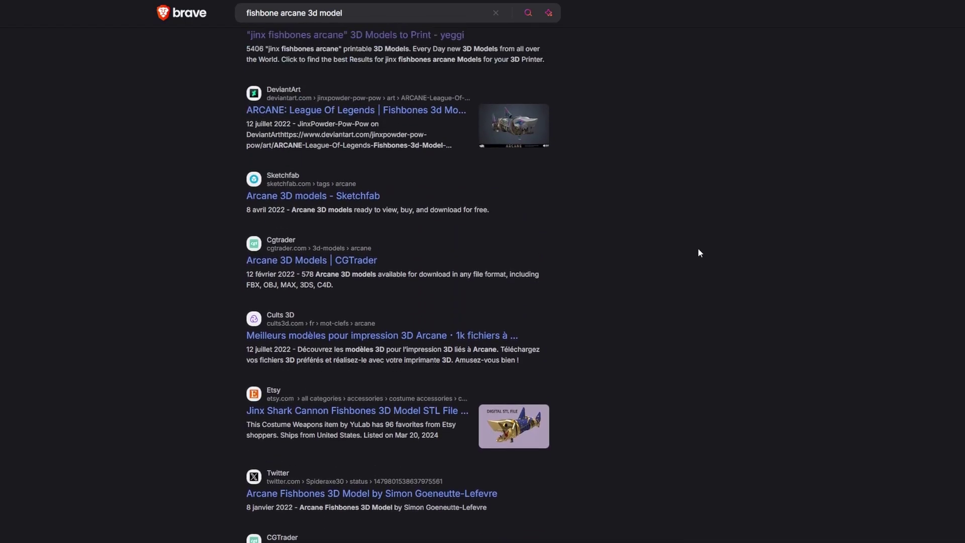
scroll(698, 252, up, 3)
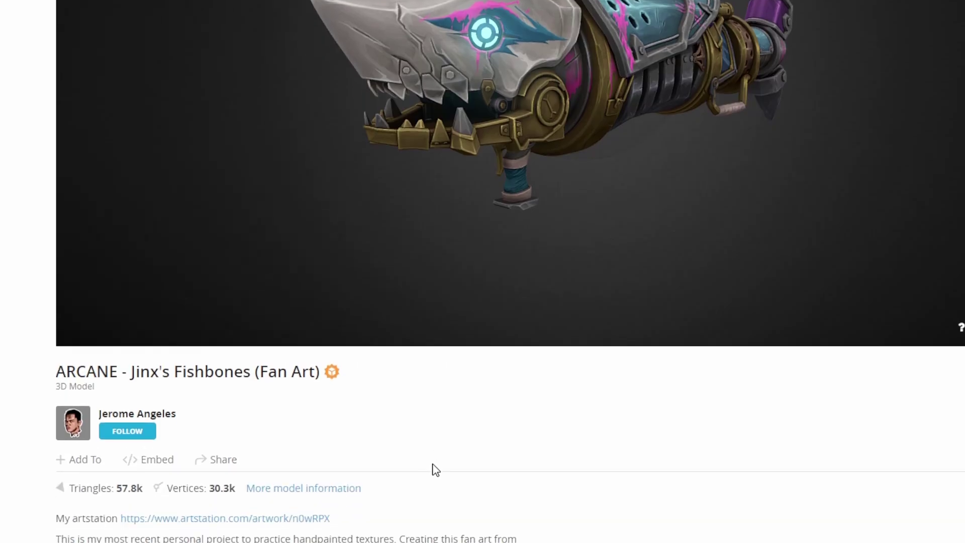
- Inspect the Fishbones model full screen in base colour, then confirm the RealityCapture video import
scroll(332, 530, down, 2)
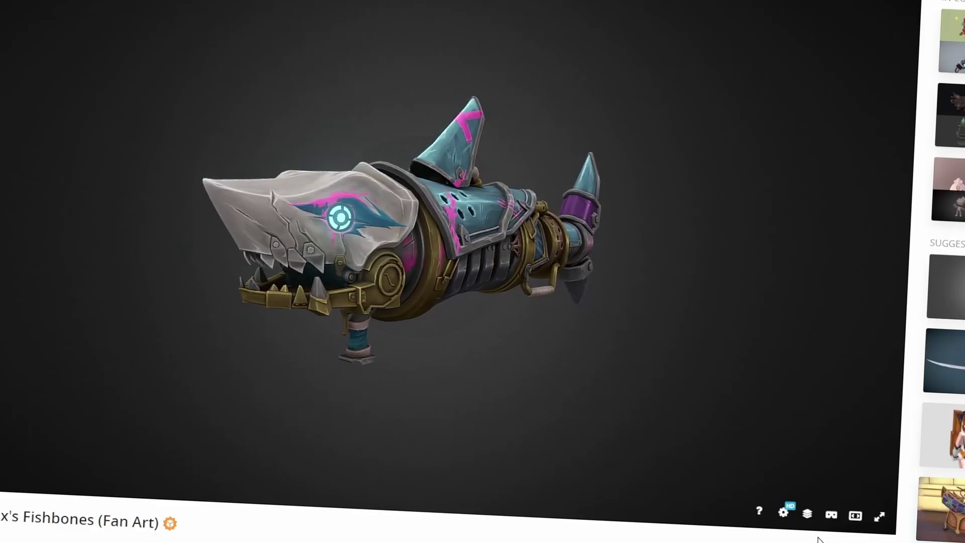
click(879, 516)
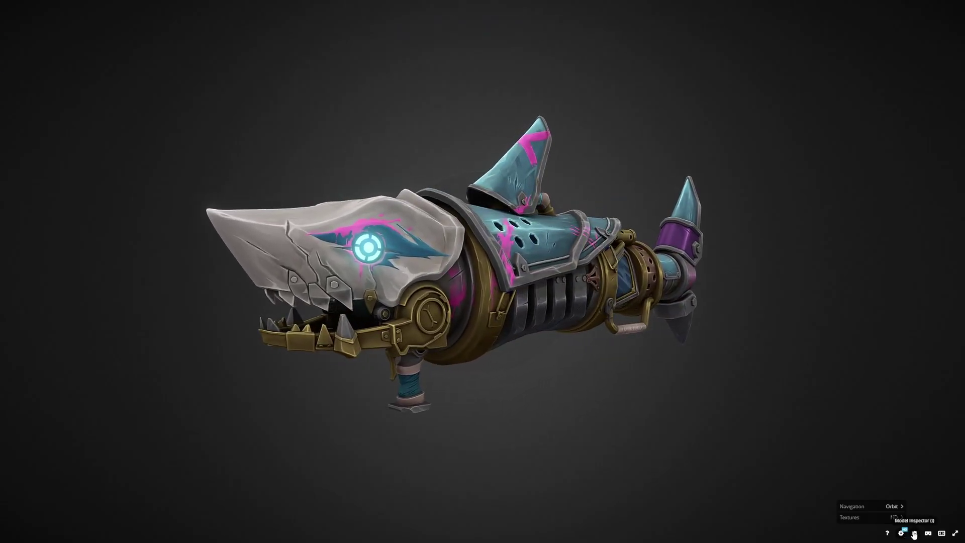
click(914, 534)
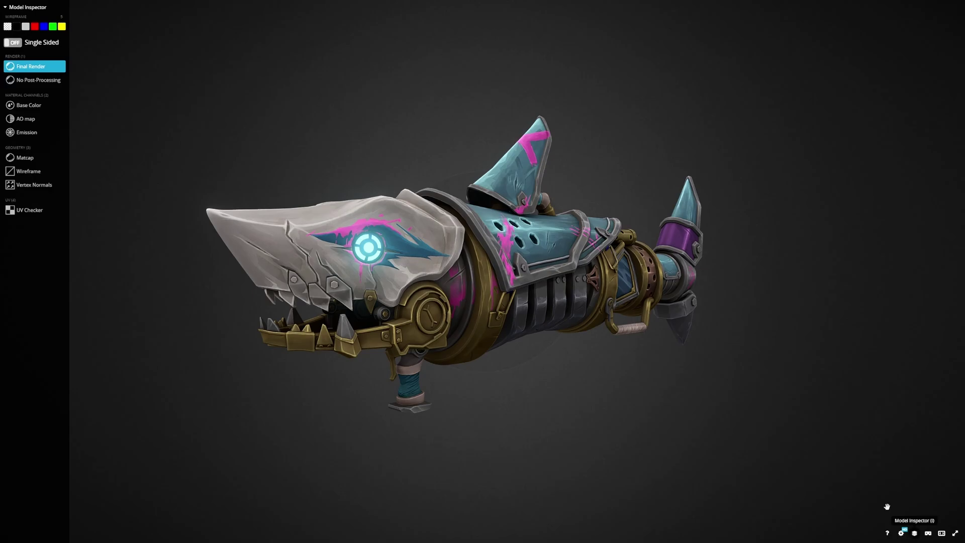
click(36, 105)
drag(151, 282, 701, 511)
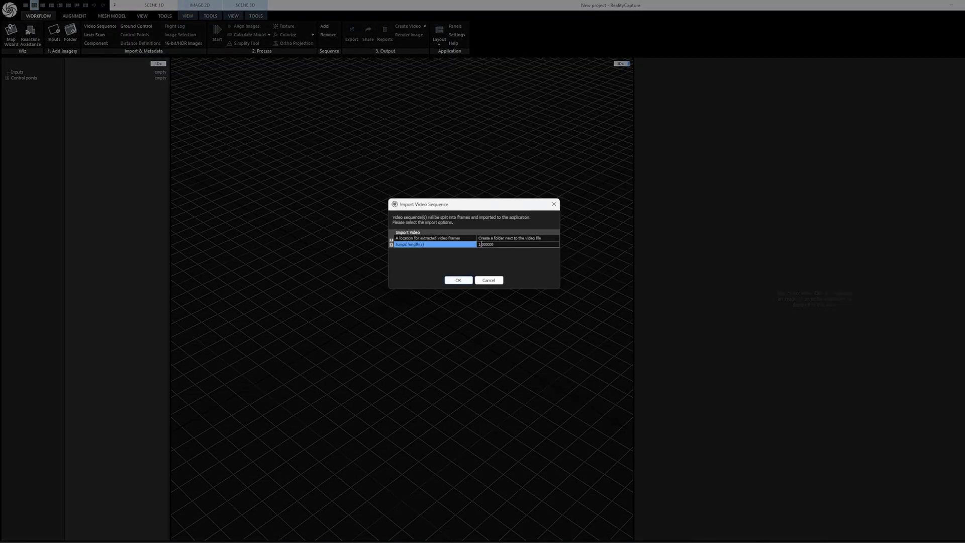
click(465, 280)
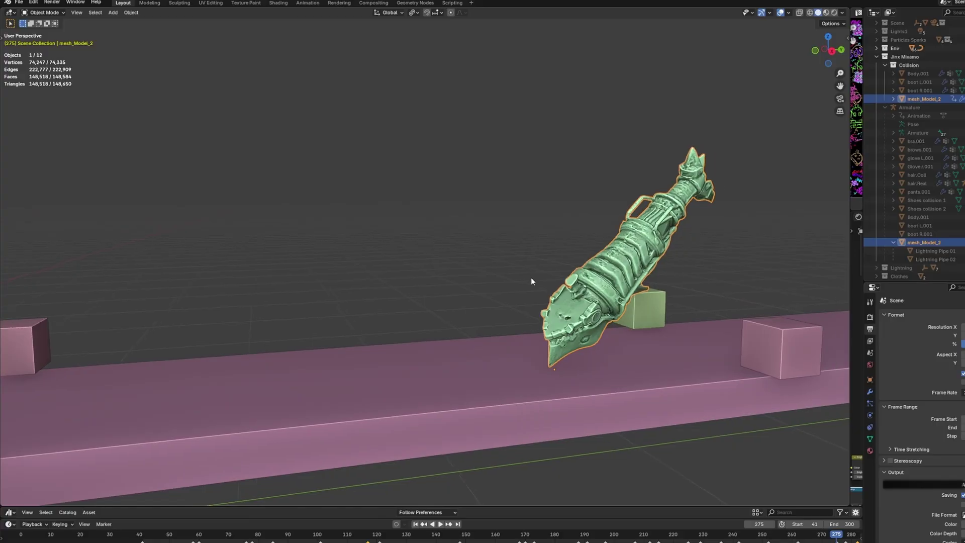
- Deselect all, set viewport shading colour to Texture, and check the gun in Rendered view
key(alt+a)
middle_drag(487, 238, 635, 241)
click(842, 12)
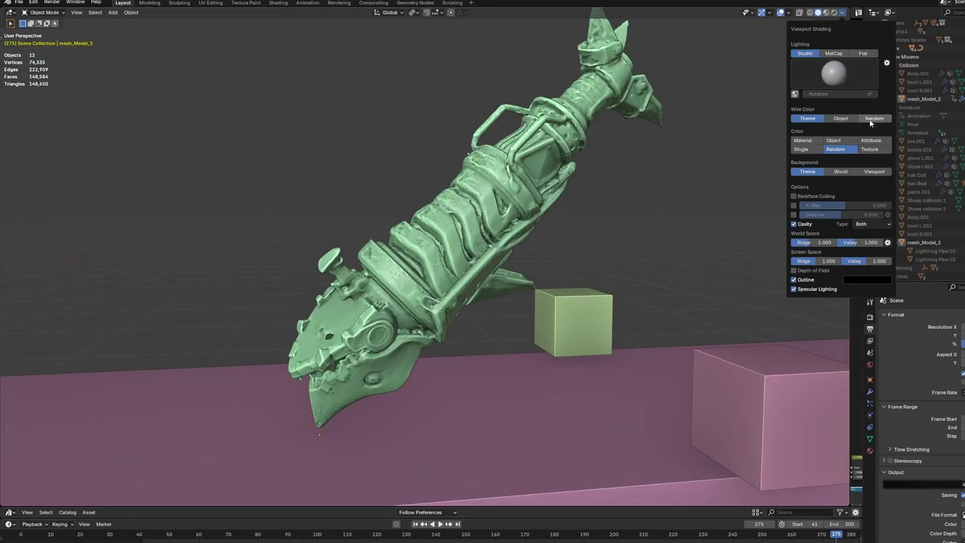
click(876, 152)
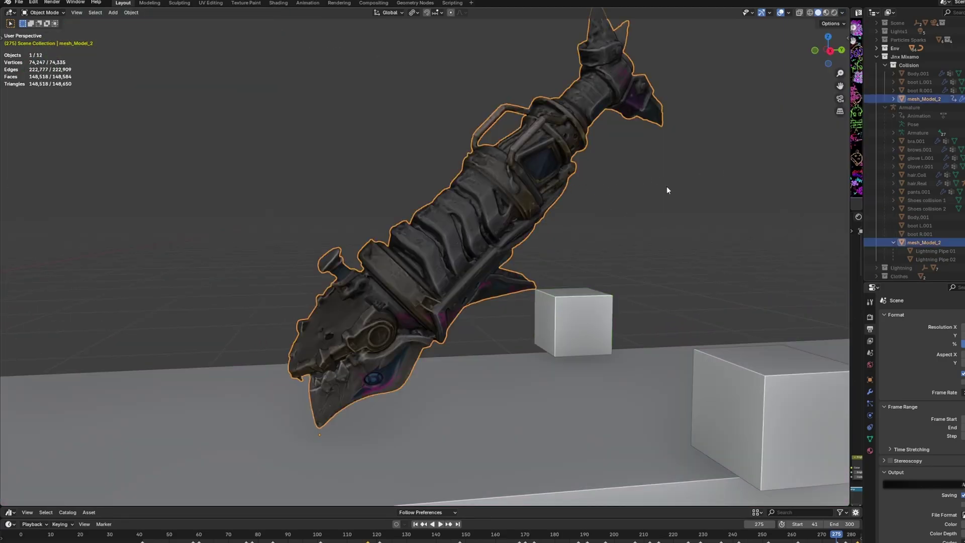
middle_drag(669, 190, 401, 197)
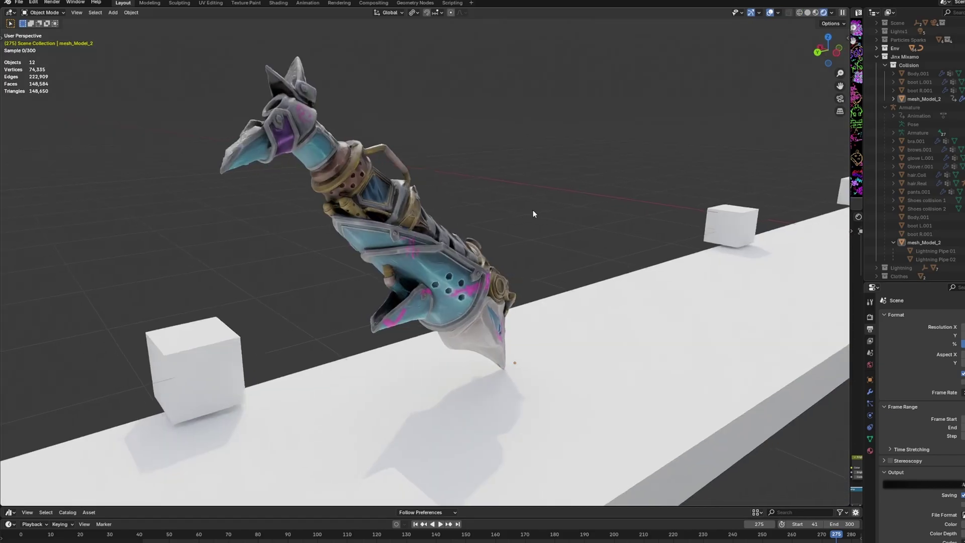
mouse_move(533, 209)
middle_down()
mouse_move(572, 229)
mouse_move(646, 222)
mouse_move(536, 231)
mouse_move(607, 218)
mouse_move(542, 235)
mouse_move(517, 172)
mouse_move(559, 172)
middle_up()
- Move the Fishbones gun beside Jinx and rotate it to lie across her body
scroll(578, 226, up, 5)
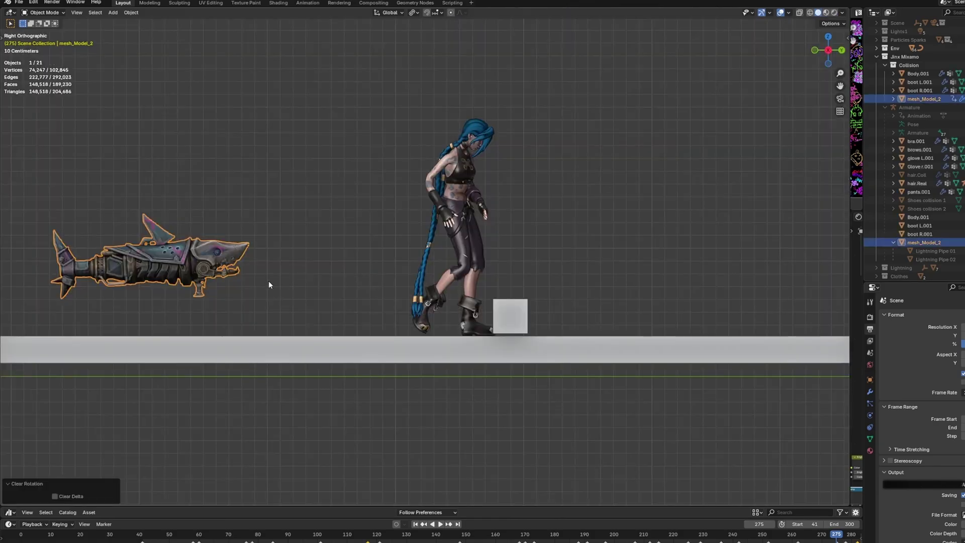
key(g)
click(539, 239)
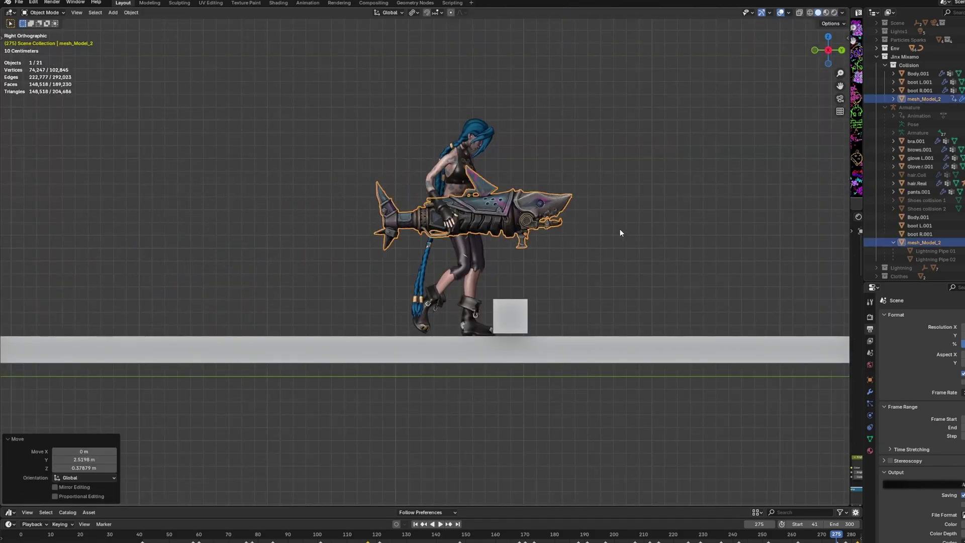
key(r)
click(312, 318)
- Refine the gun's position from front view and parent it to Jinx's armature
key(KP_1)
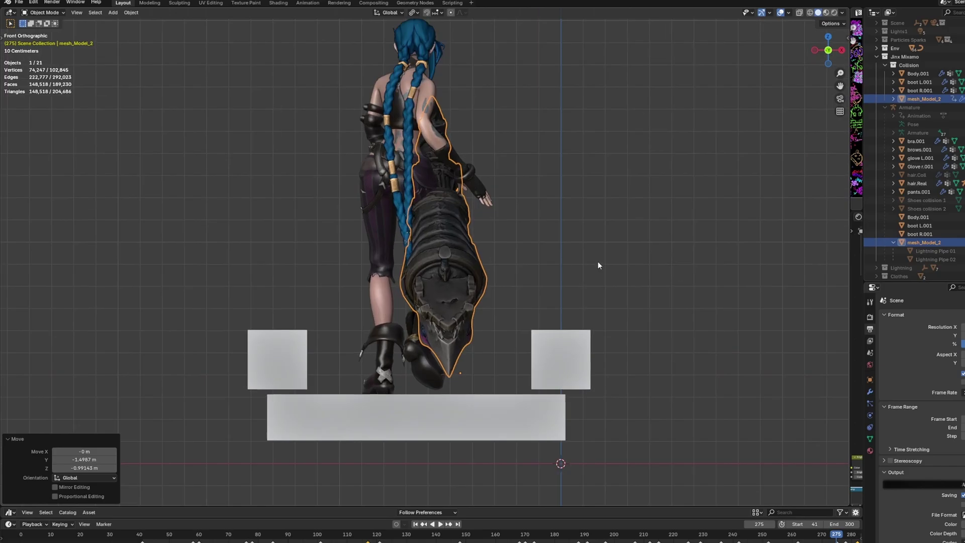
click(618, 278)
middle_drag(618, 278, 533, 246)
scroll(493, 228, up, 3)
key(g)
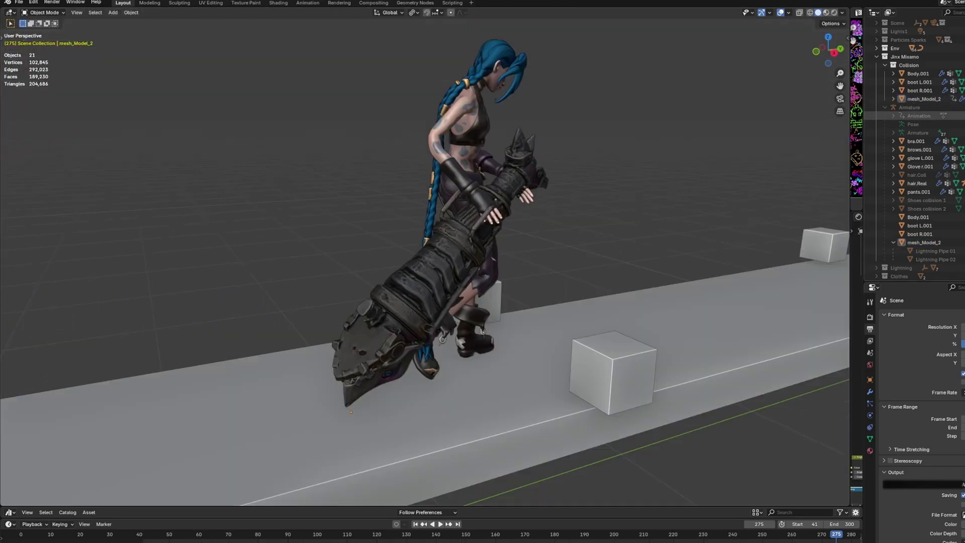
key(ctrl+p)
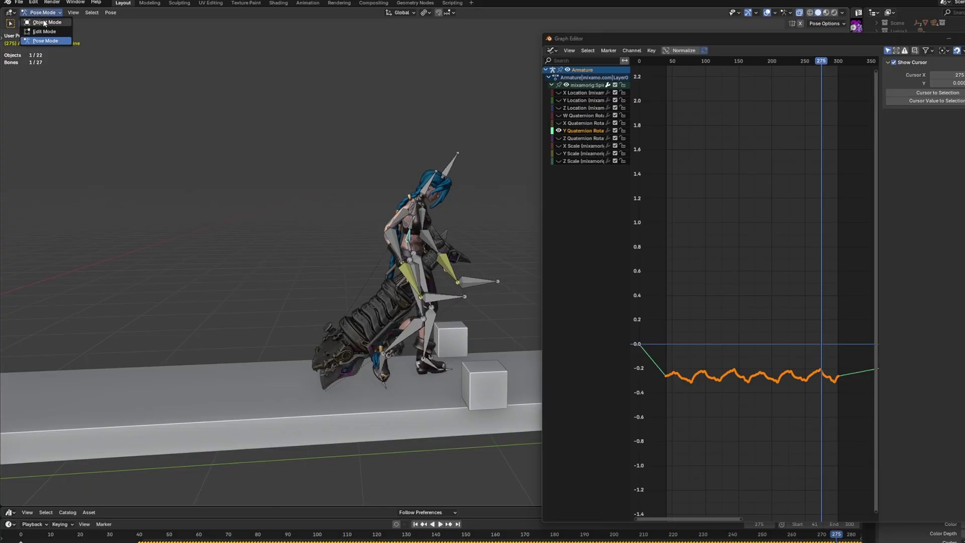
- Look through the scene camera and show the camera's Object Data properties
key(KP_0)
scroll(448, 296, up, 2)
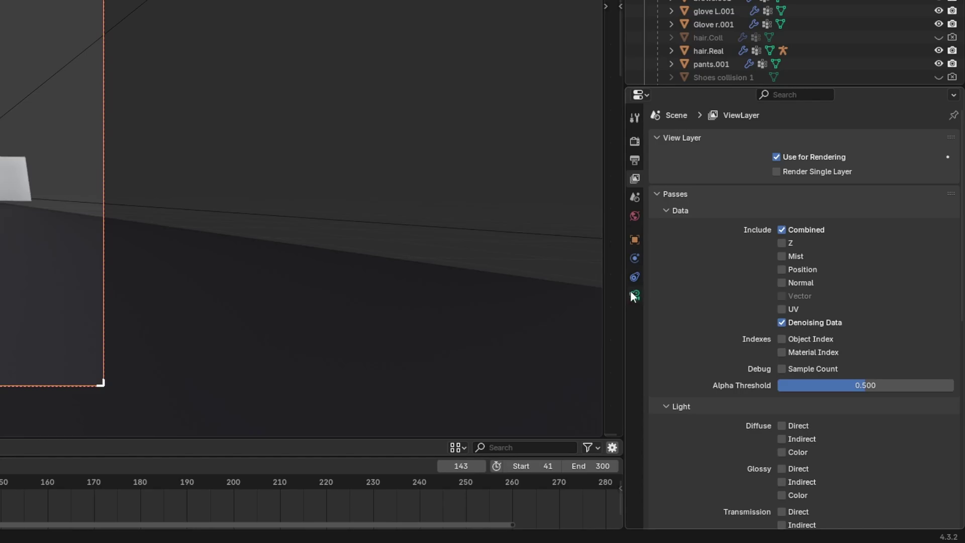
click(870, 415)
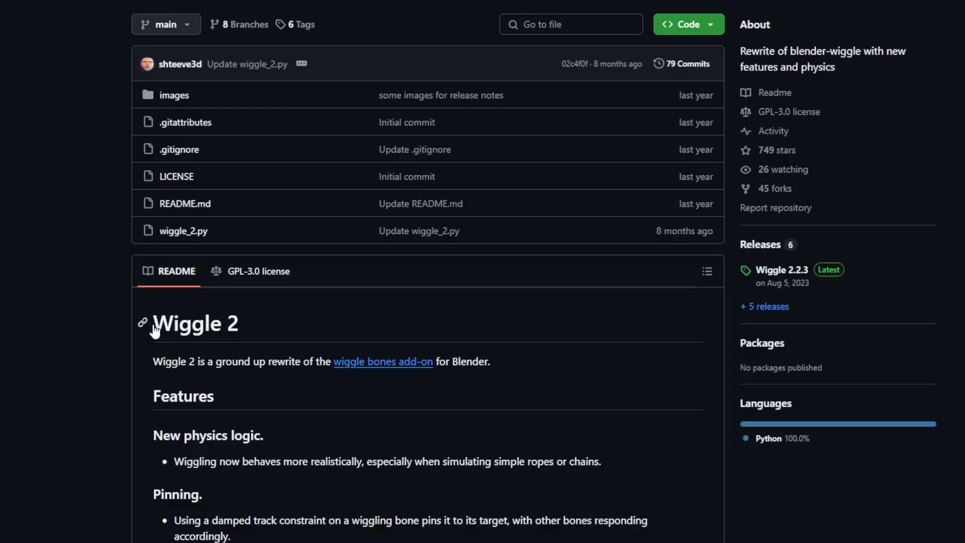
- Read the Wiggle 2 README from Features down through the Usage and baking sections
scroll(78, 328, down, 20)
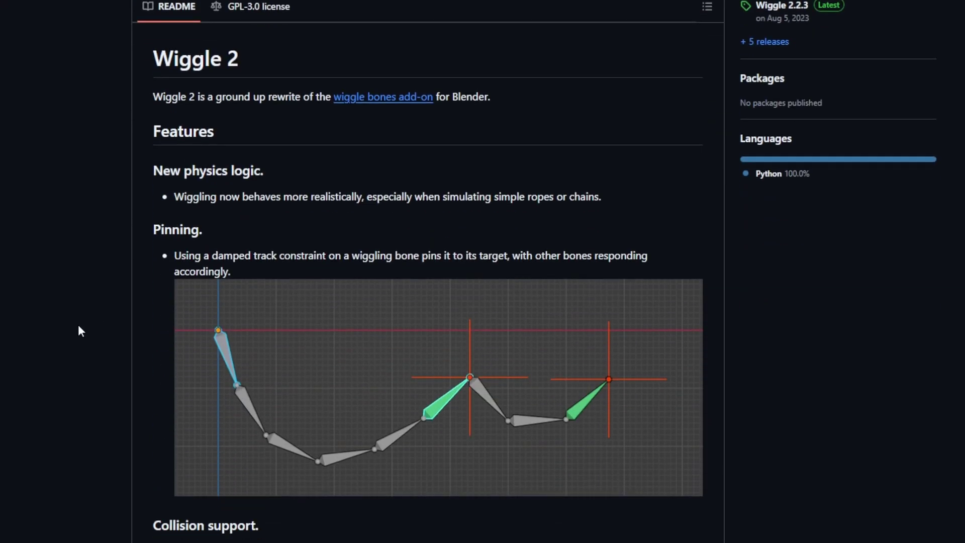
scroll(78, 326, down, 20)
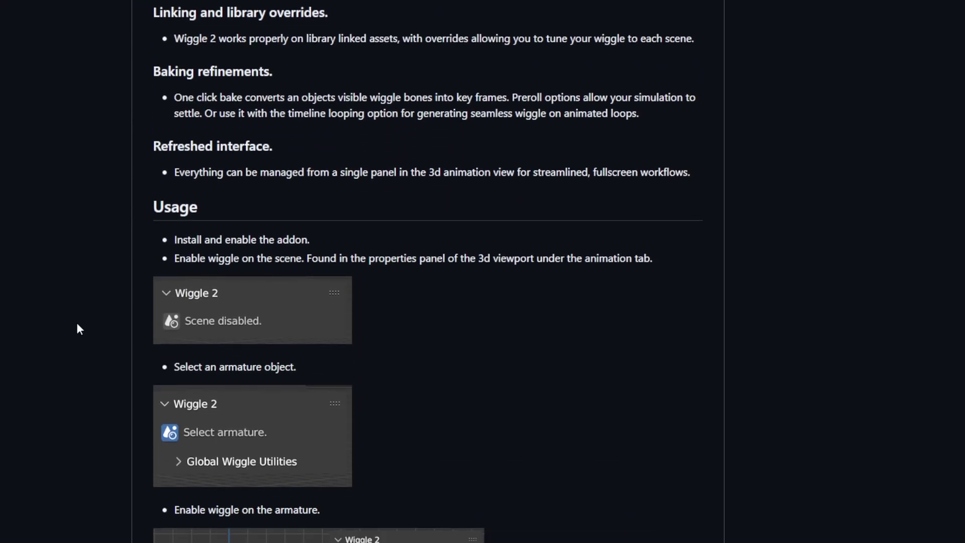
scroll(78, 328, down, 20)
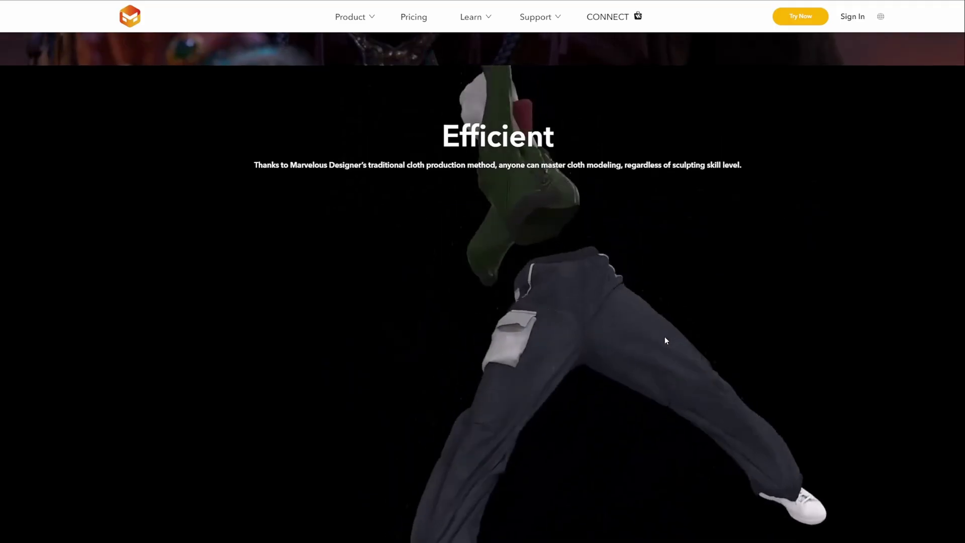
- Orbit out to Jinx and the runway and bring up the FBX (.fbx) export option
scroll(664, 336, up, 5)
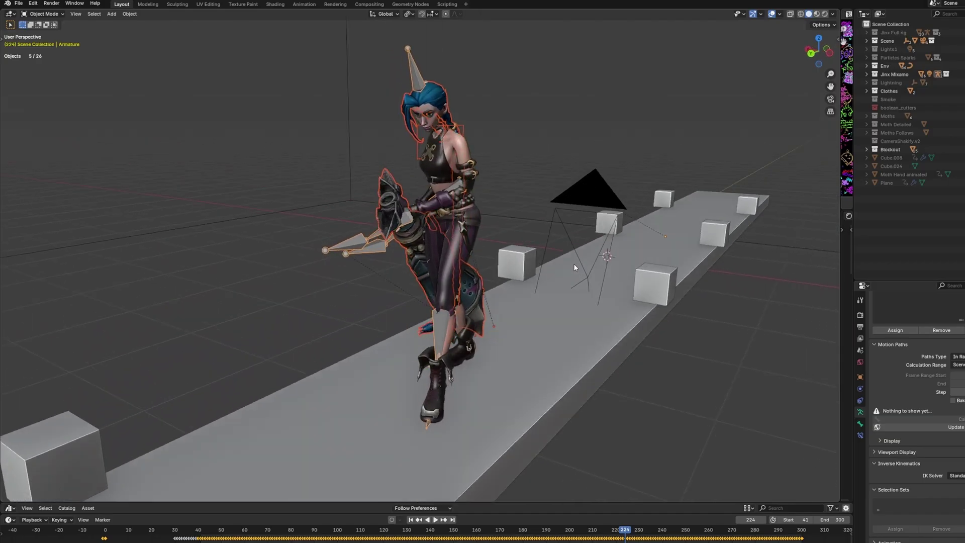
mouse_move(574, 263)
middle_down()
mouse_move(573, 228)
mouse_move(574, 259)
mouse_move(557, 261)
middle_up()
key(F4)
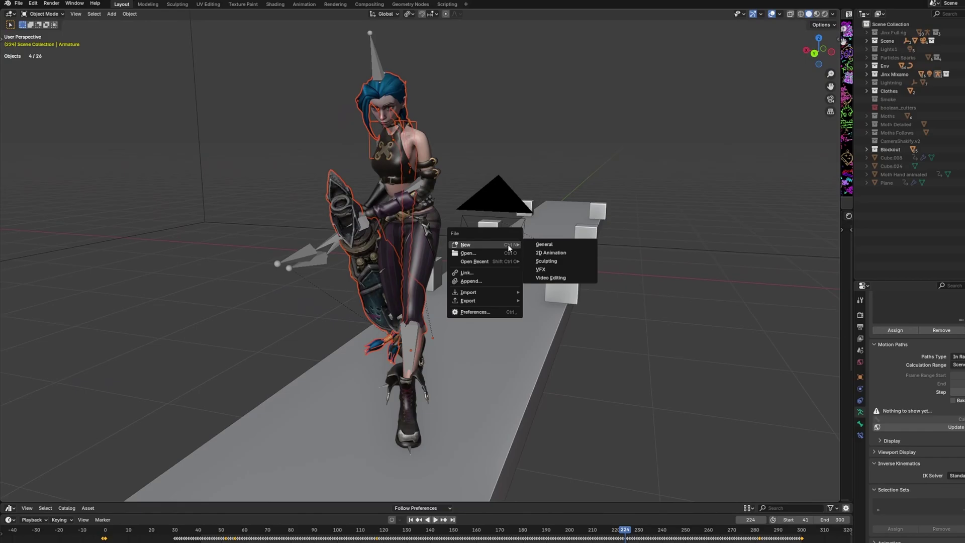
mouse_move(475, 301)
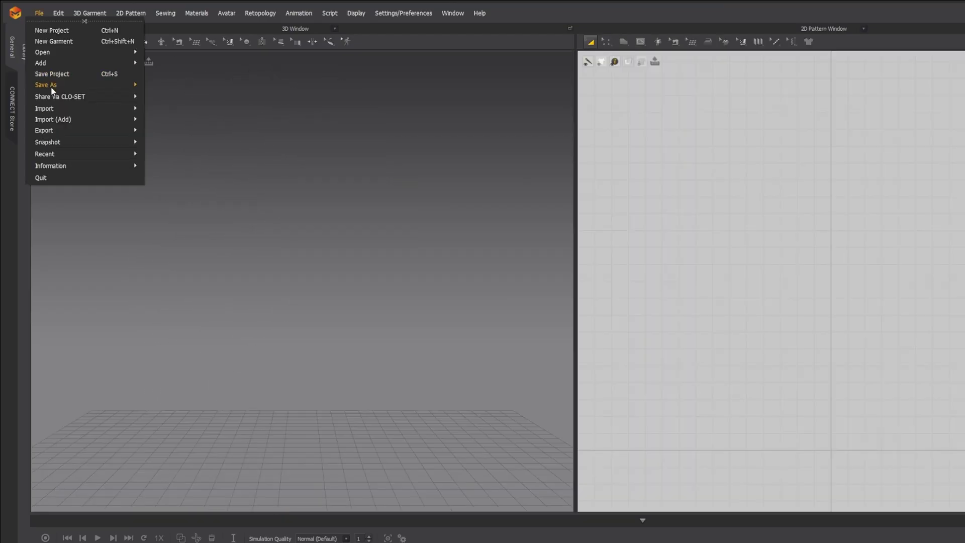
- Import the animated character from FBX, level the rectangle pattern pieces, and show the UV Editor
click(157, 137)
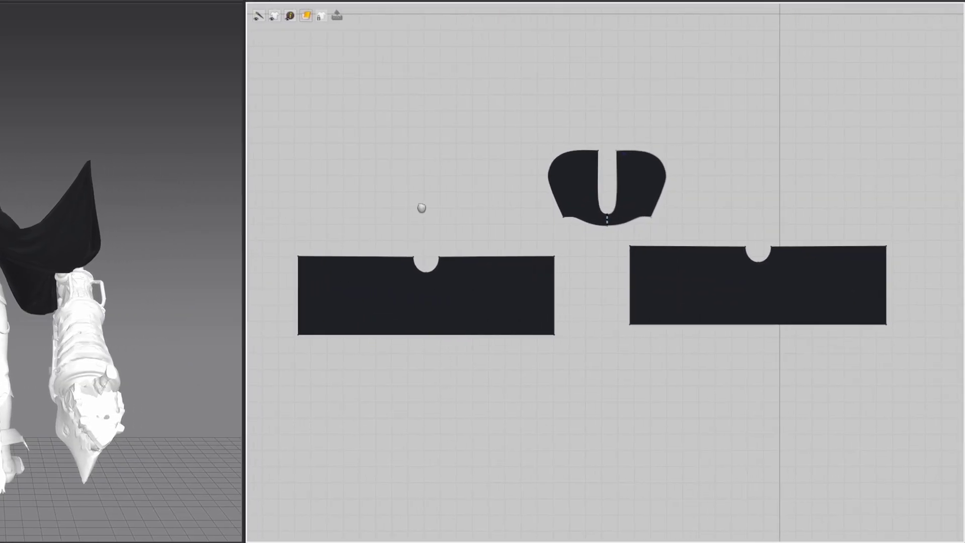
click(485, 266)
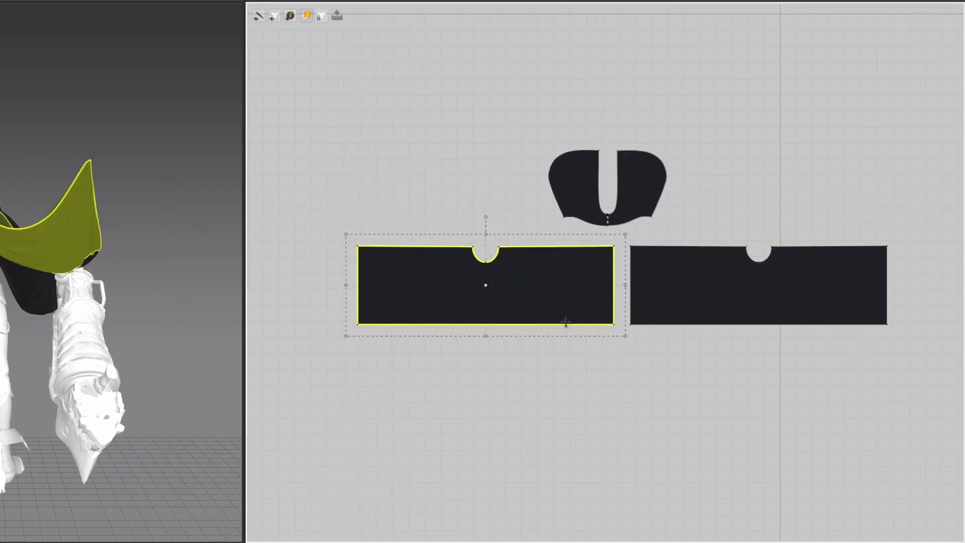
right_drag(763, 218, 753, 220)
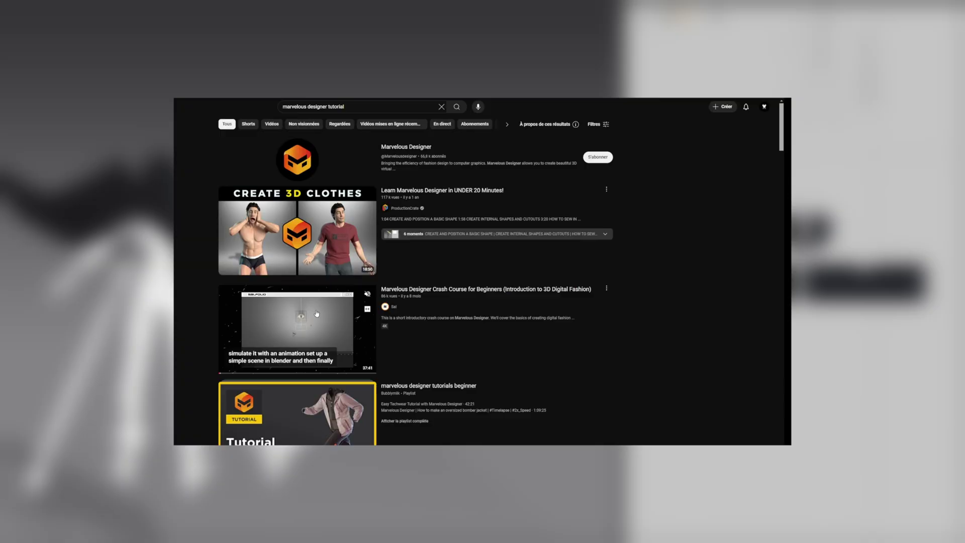
scroll(322, 327, down, 10)
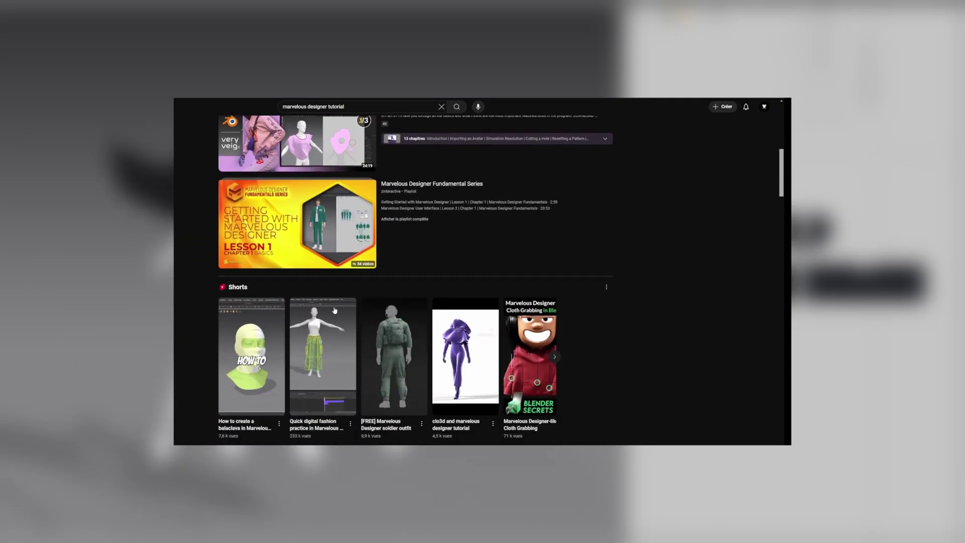
scroll(334, 310, down, 15)
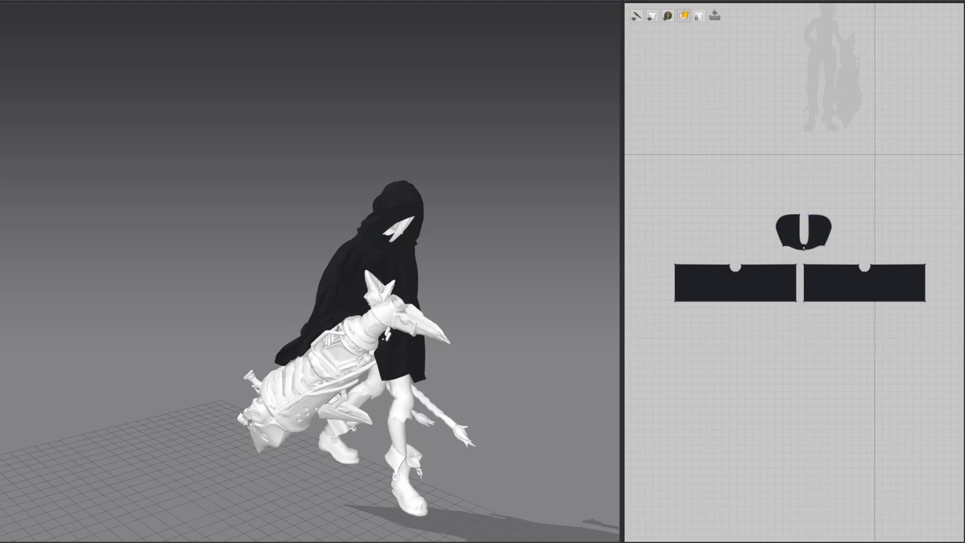
drag(623, 105, 370, 80)
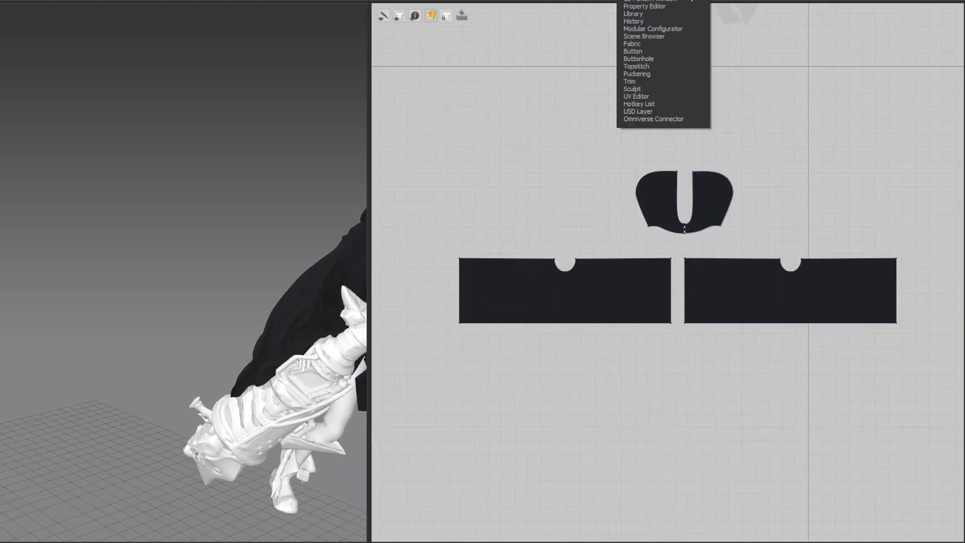
click(636, 96)
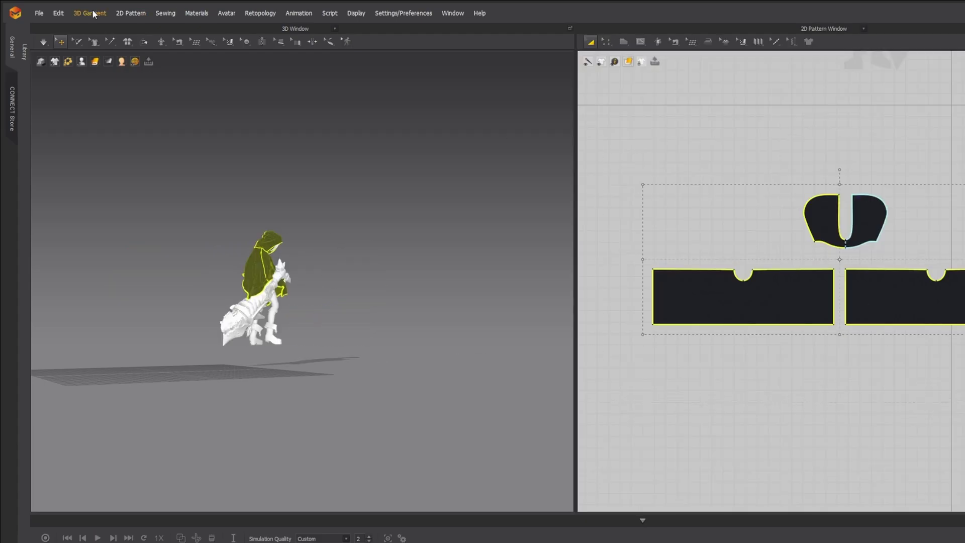
- Export the hooded cloak as an Alembic file
click(39, 13)
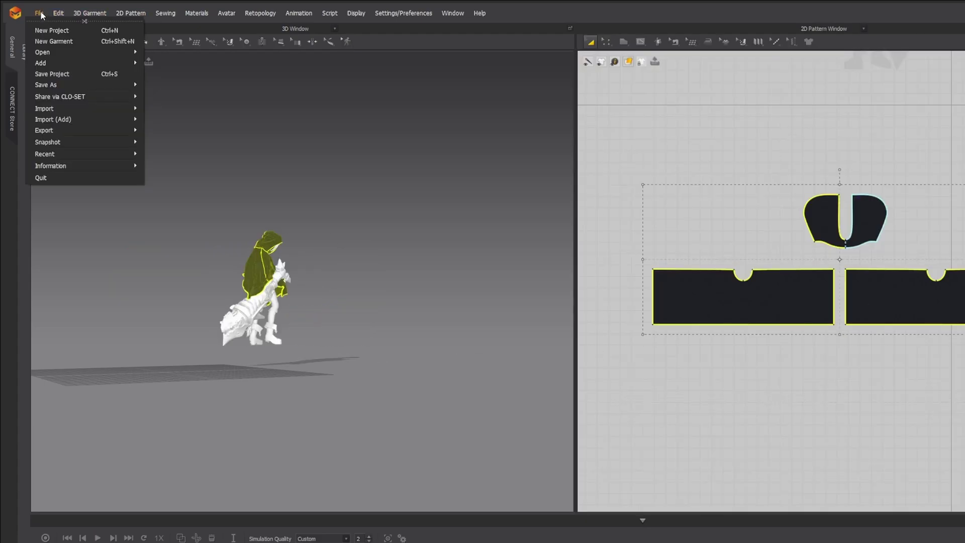
click(160, 171)
drag(603, 198, 613, 298)
click(502, 466)
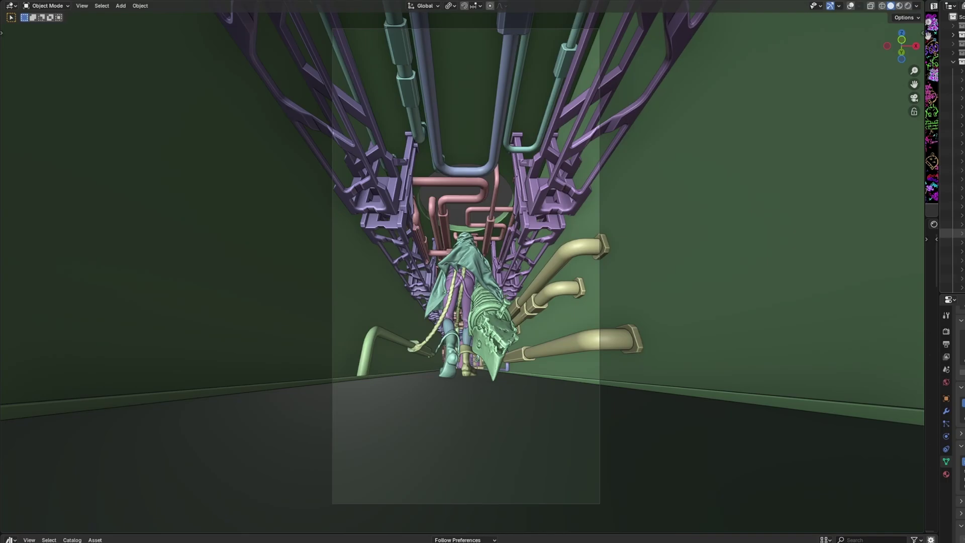
middle_drag(476, 275, 457, 249)
scroll(456, 249, up, 3)
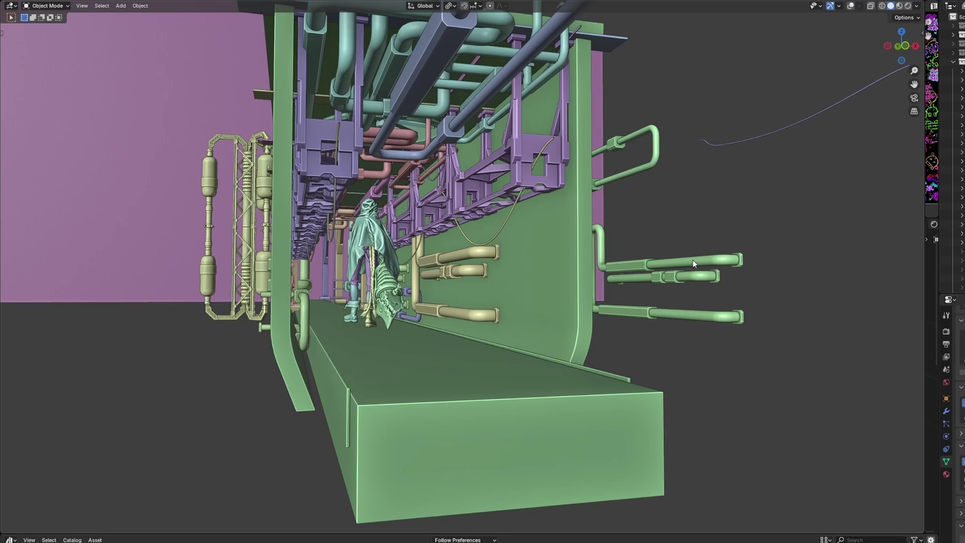
- Frame the right-hand wall pipes and view them at an angle in Rendered shading
click(693, 260)
key(KP_Decimal)
mouse_move(421, 322)
middle_down()
mouse_move(551, 355)
mouse_move(574, 323)
mouse_move(577, 377)
middle_up()
key(z)
click(574, 264)
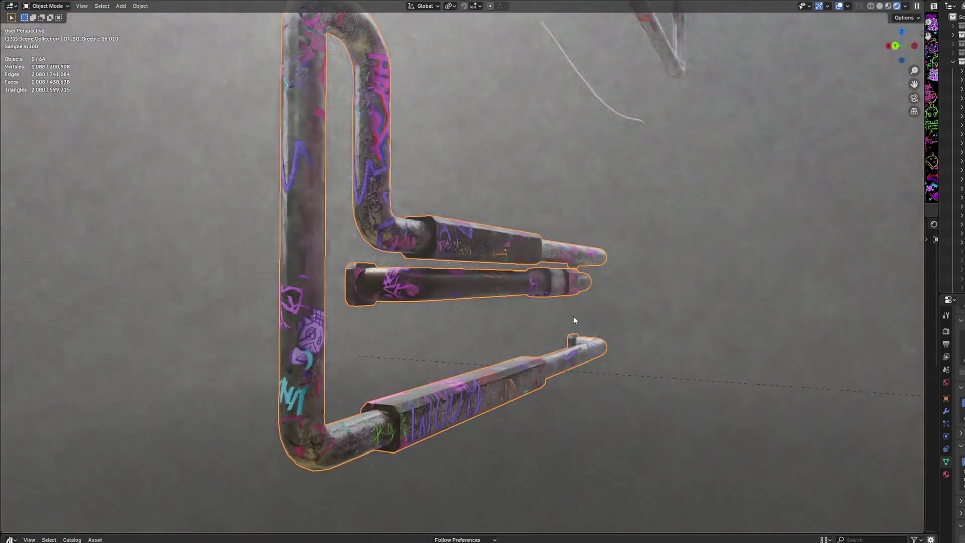
middle_drag(574, 316, 373, 337)
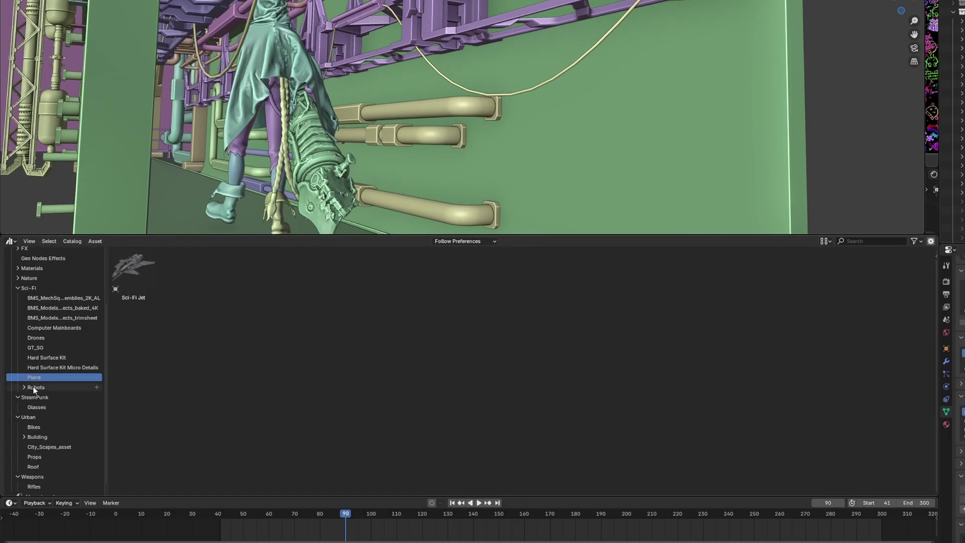
- Place a cylindrical GT_SG asset from the library and scale it down to fit
click(34, 346)
scroll(338, 381, down, 2)
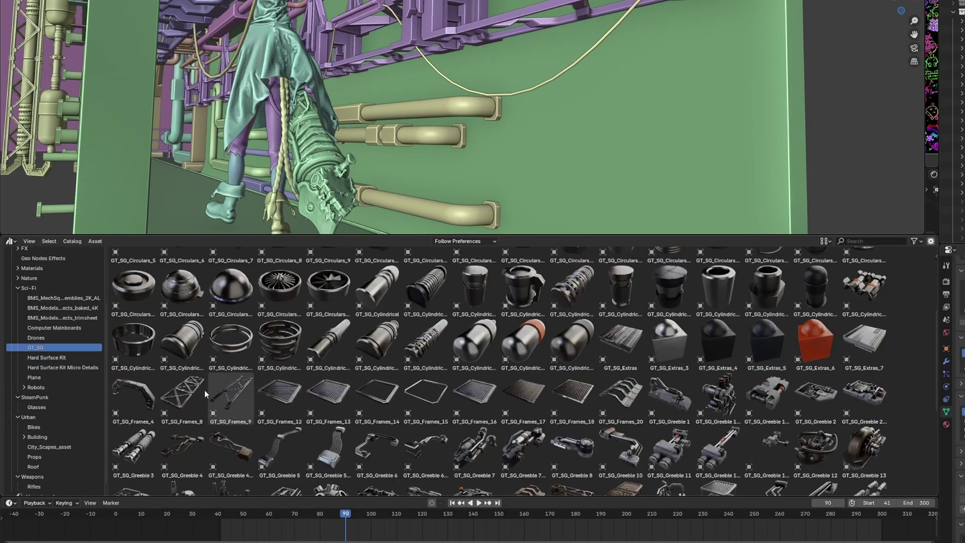
scroll(396, 408, up, 3)
drag(576, 157, 576, 156)
key(s)
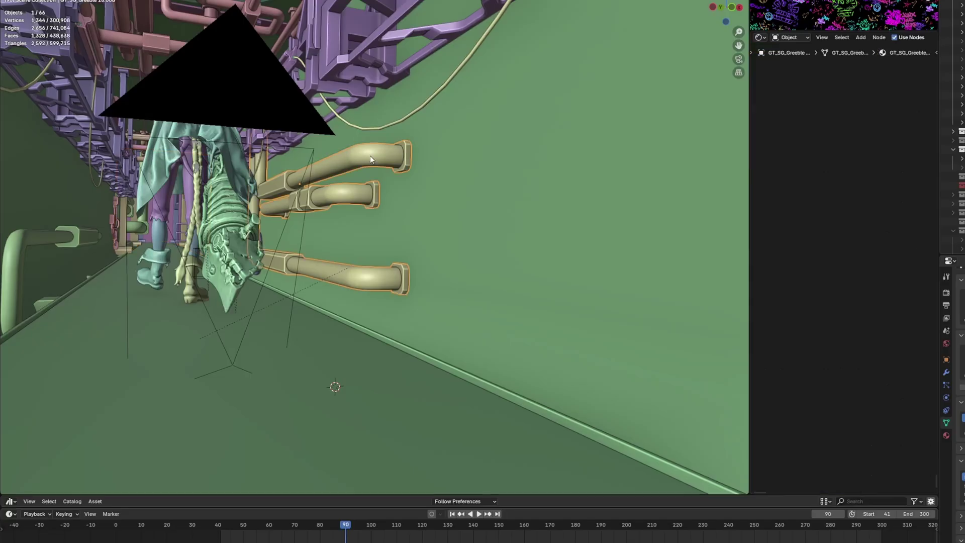
- Connect the pipe Color Ramp to Principled BSDF Base Color and move its stop to 0.268
drag(748, 130, 262, 130)
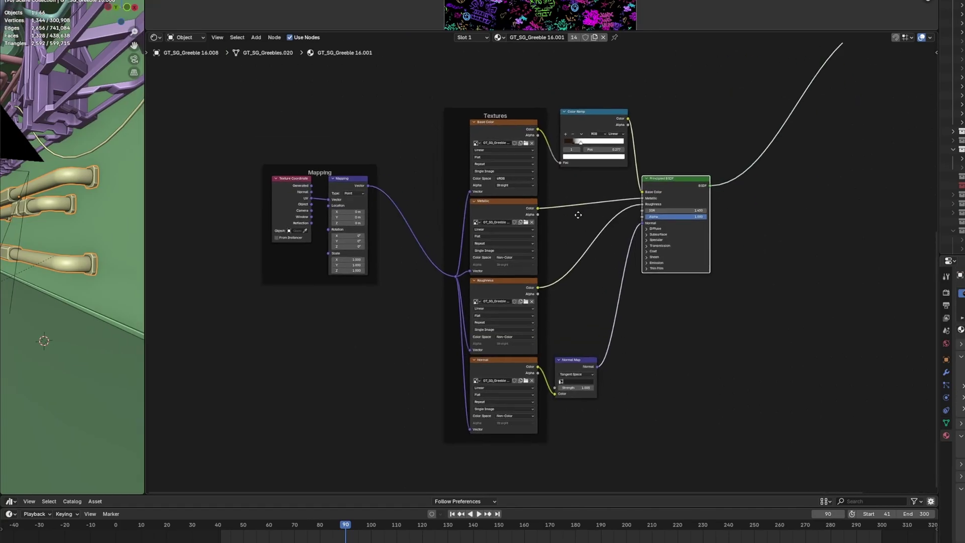
drag(240, 94, 696, 410)
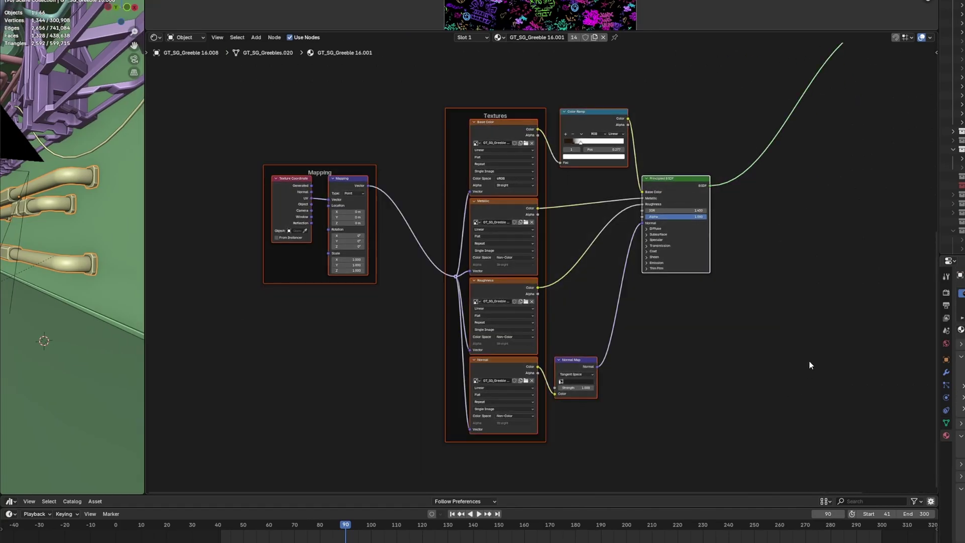
scroll(569, 397, up, 2)
scroll(543, 269, up, 2)
mouse_move(554, 253)
mouse_down()
mouse_move(562, 241)
mouse_move(549, 269)
mouse_up()
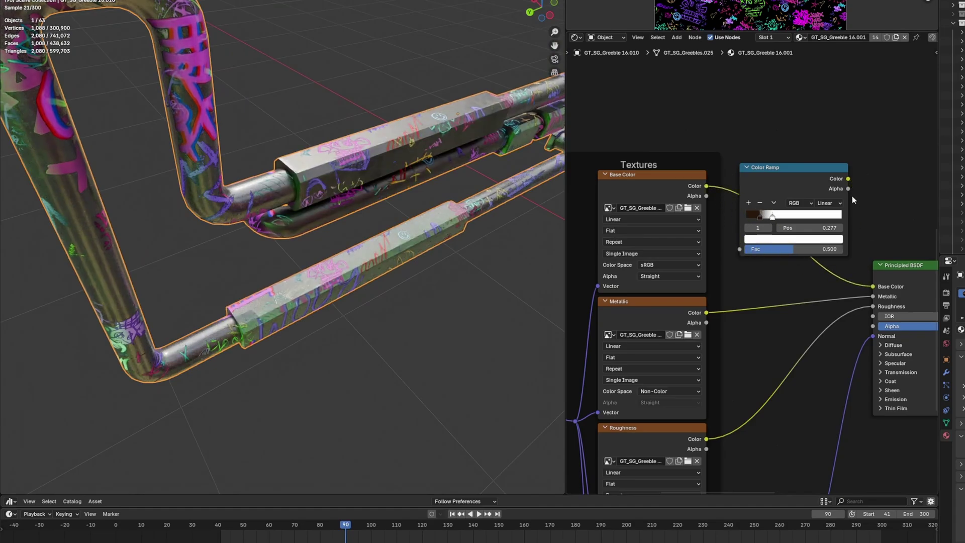
drag(871, 284, 873, 286)
drag(775, 218, 774, 219)
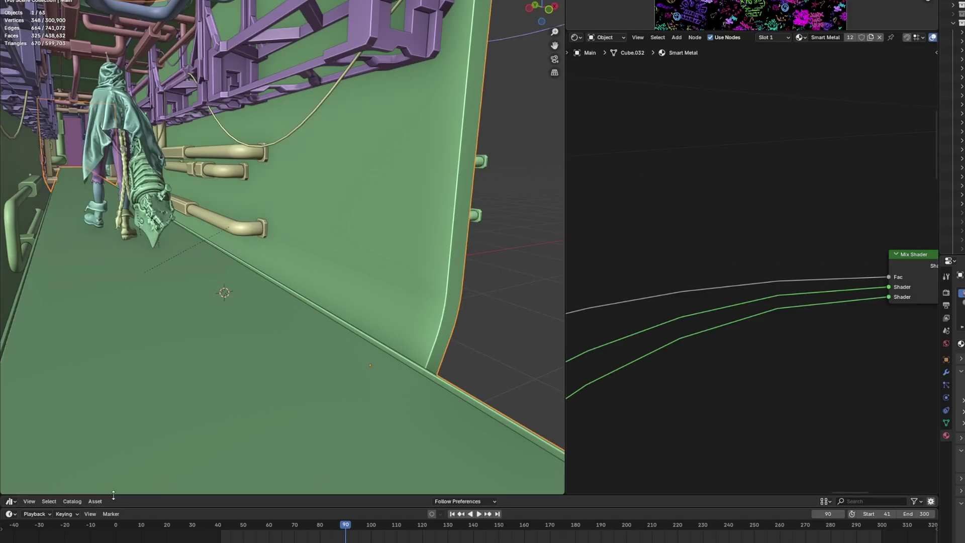
- In the Smart Metal material, slide the AO Mask ramp stops, the lower one to about 0.3
drag(113, 496, 113, 307)
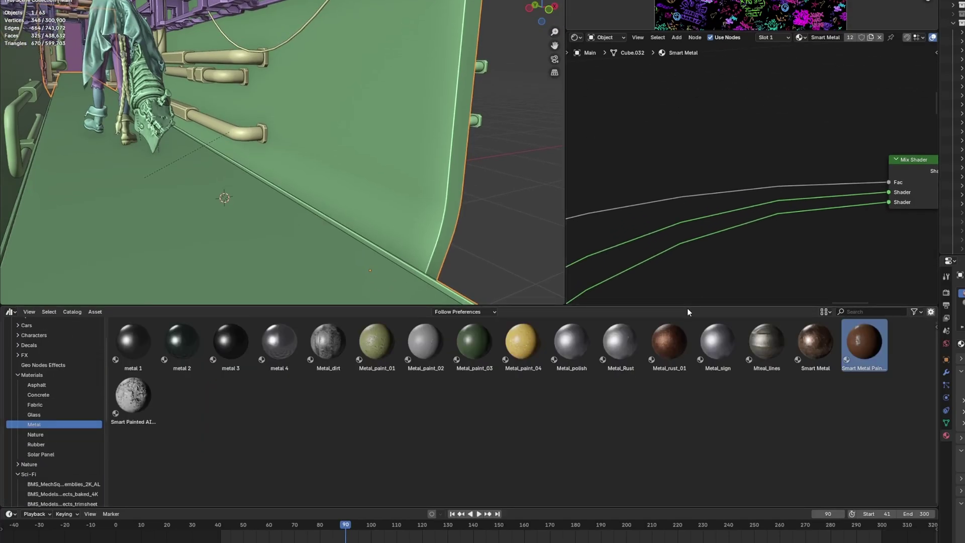
click(810, 344)
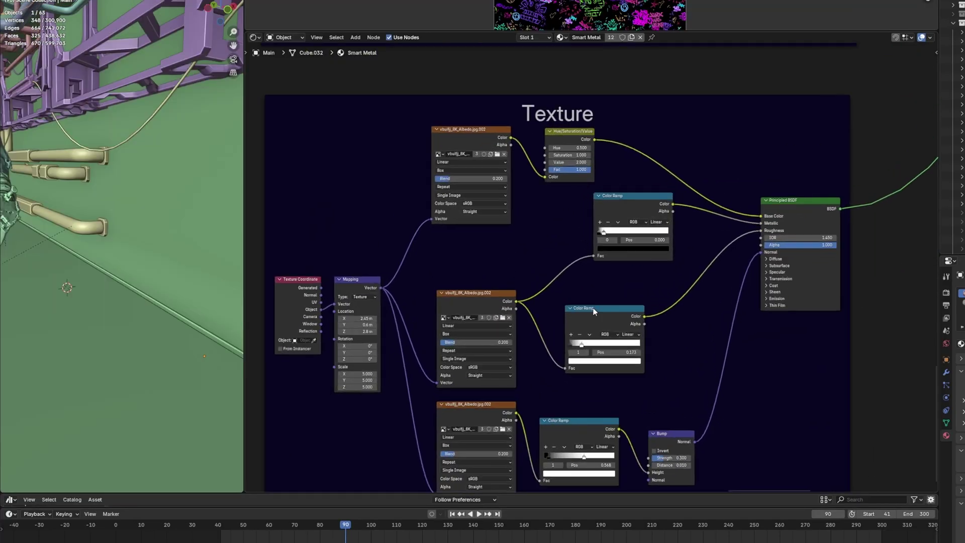
middle_drag(595, 304, 609, 280)
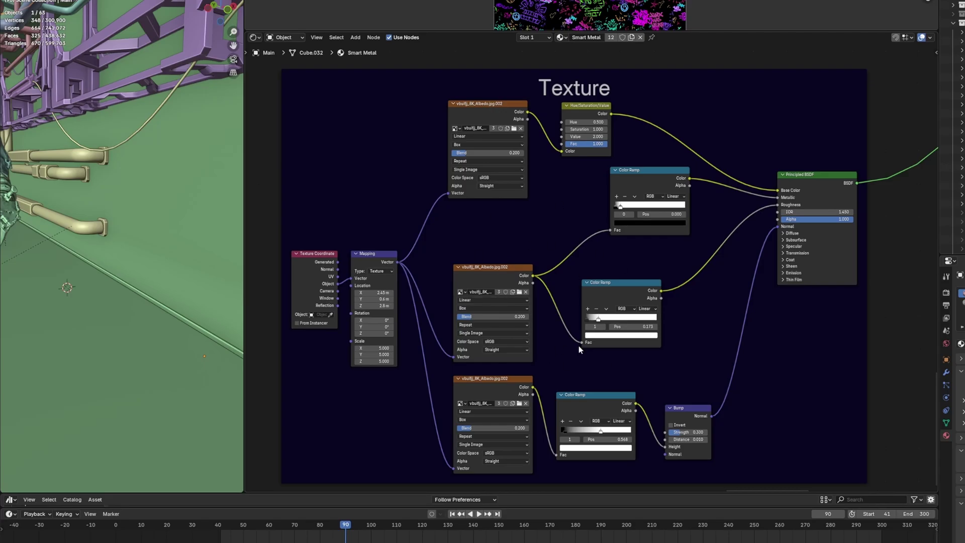
scroll(602, 228, down, 2)
middle_drag(602, 228, 606, 452)
scroll(607, 264, up, 2)
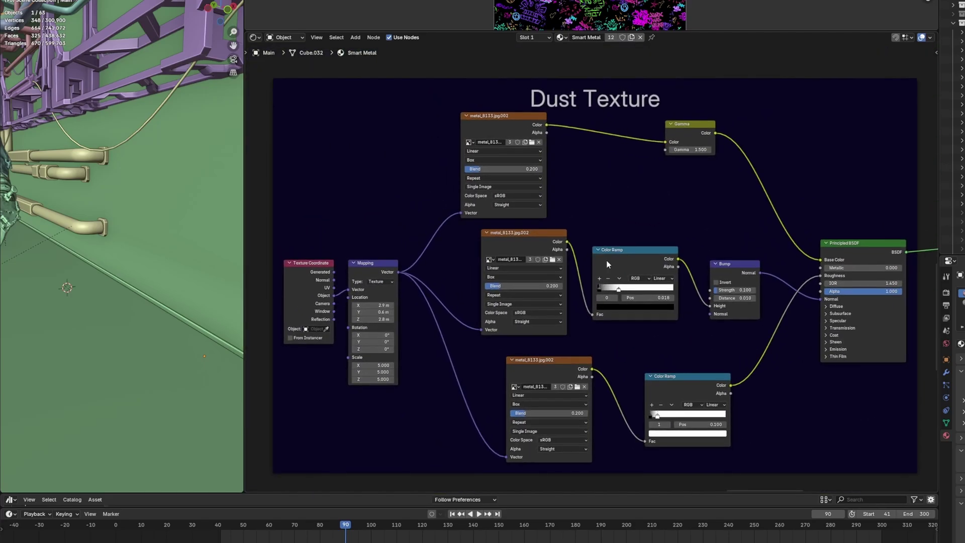
scroll(612, 340, down, 2)
middle_drag(612, 340, 609, 472)
scroll(653, 307, up, 2)
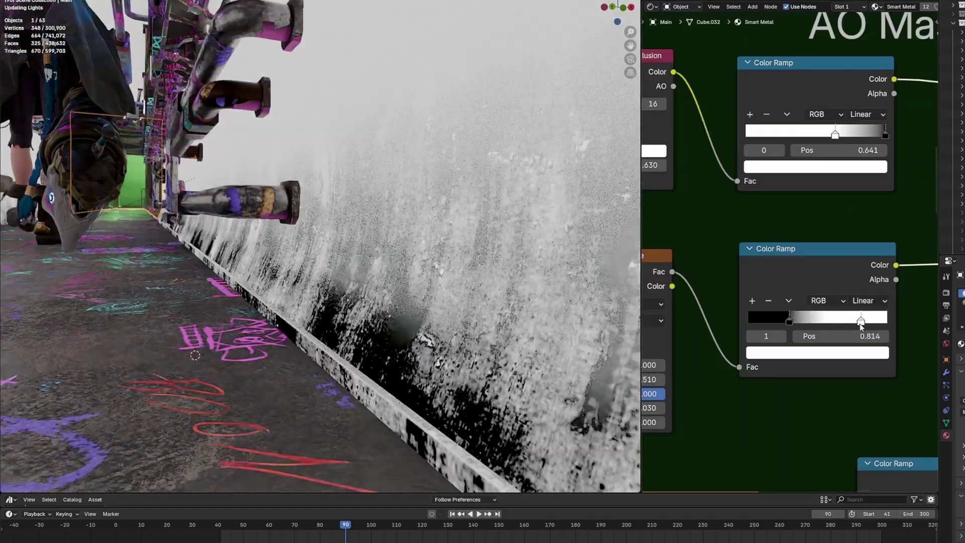
drag(822, 318, 789, 322)
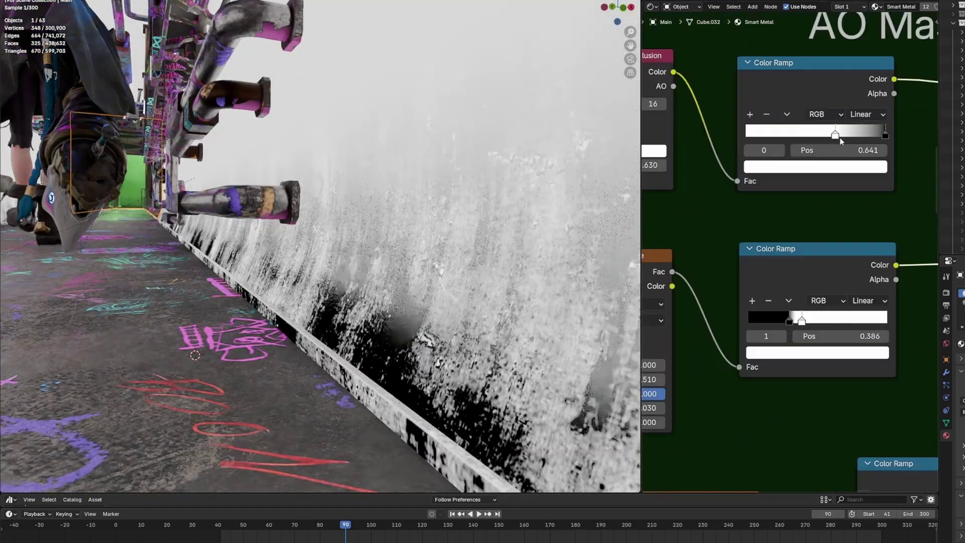
mouse_move(841, 141)
mouse_down()
mouse_move(810, 139)
mouse_move(840, 139)
mouse_up()
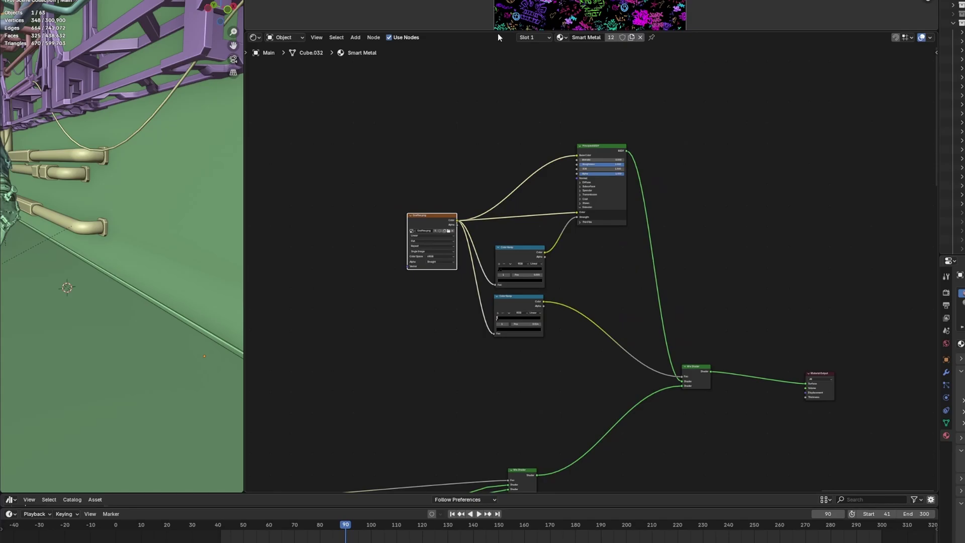
- Enlarge the graffiti texture image view and pan across the image
drag(498, 31, 498, 342)
scroll(505, 159, up, 5)
scroll(504, 159, down, 3)
middle_drag(622, 168, 617, 194)
- Set the graffiti mask ramp stop to 0.095 and the emission ramp stop to 0.055
drag(493, 340, 493, 3)
middle_drag(790, 373, 744, 300)
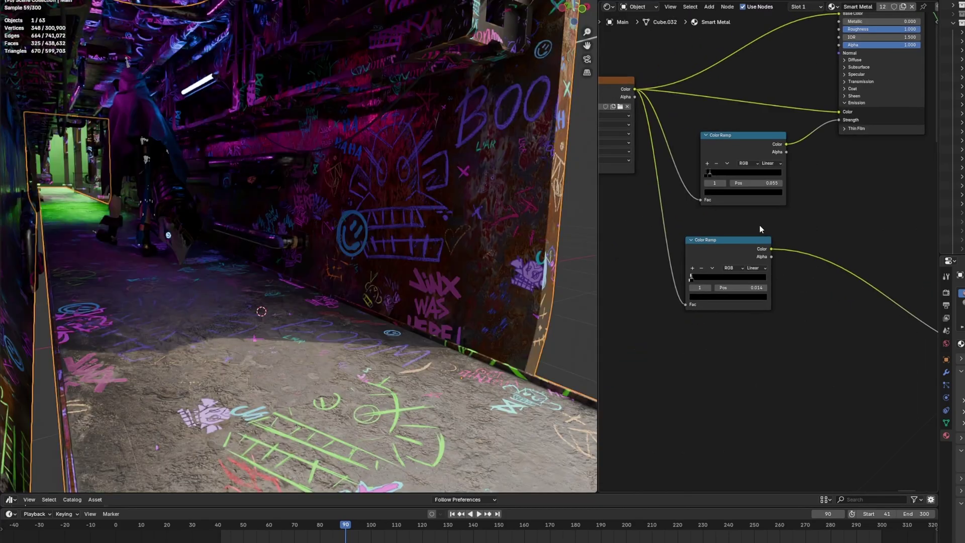
ctrl+shift+click(731, 245)
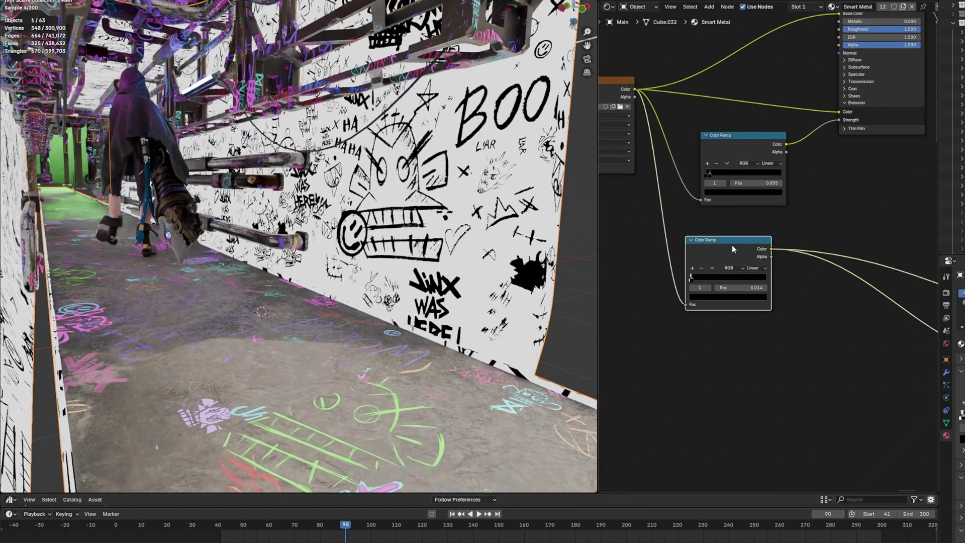
scroll(697, 286, up, 4)
drag(700, 281, 720, 284)
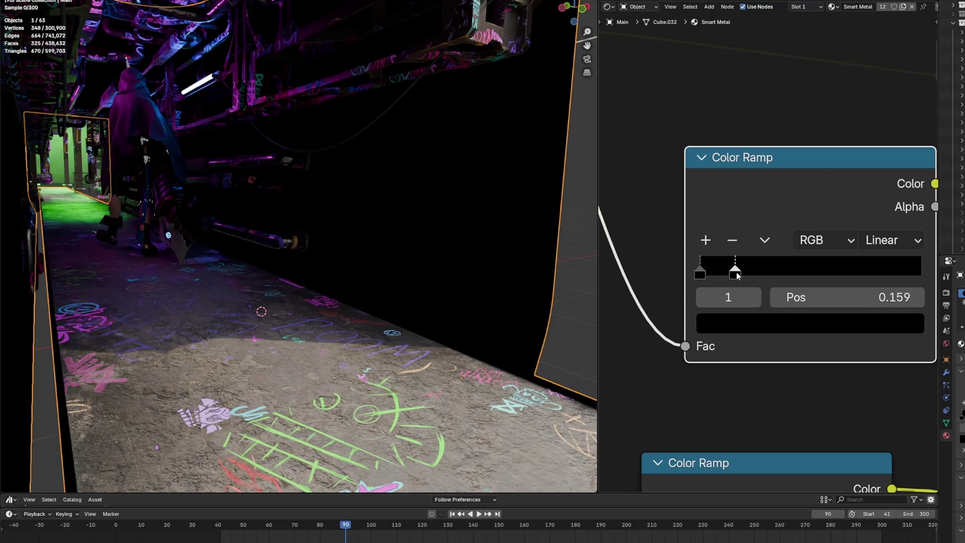
drag(732, 267, 708, 267)
- Drive the Emission Strength with the Color Ramp's Color output
scroll(782, 272, down, 2)
scroll(664, 225, down, 1)
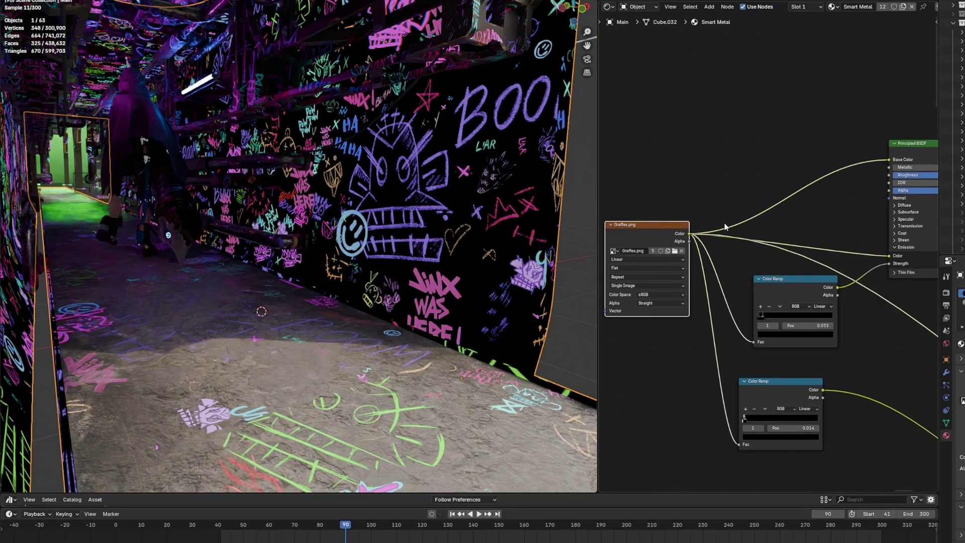
ctrl+scroll(777, 153, right, 3)
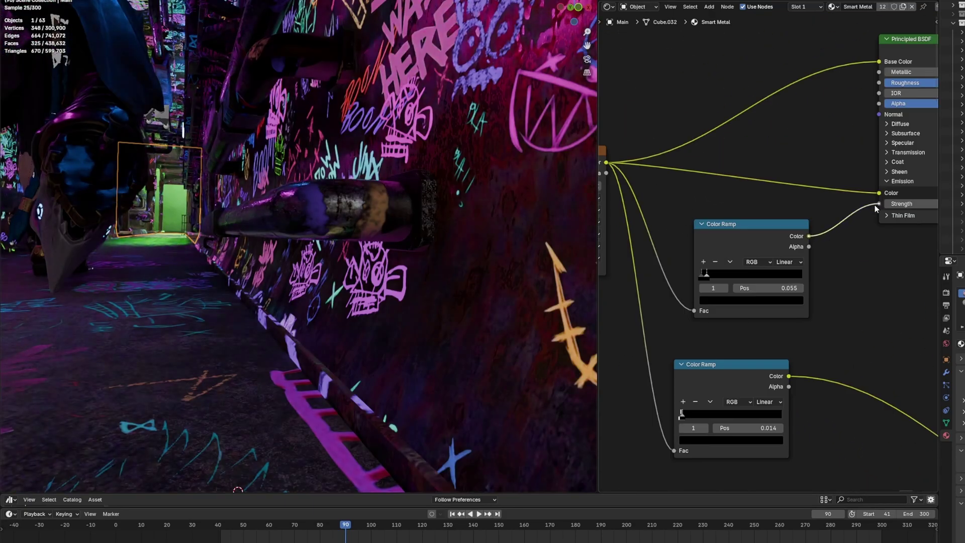
drag(874, 204, 878, 204)
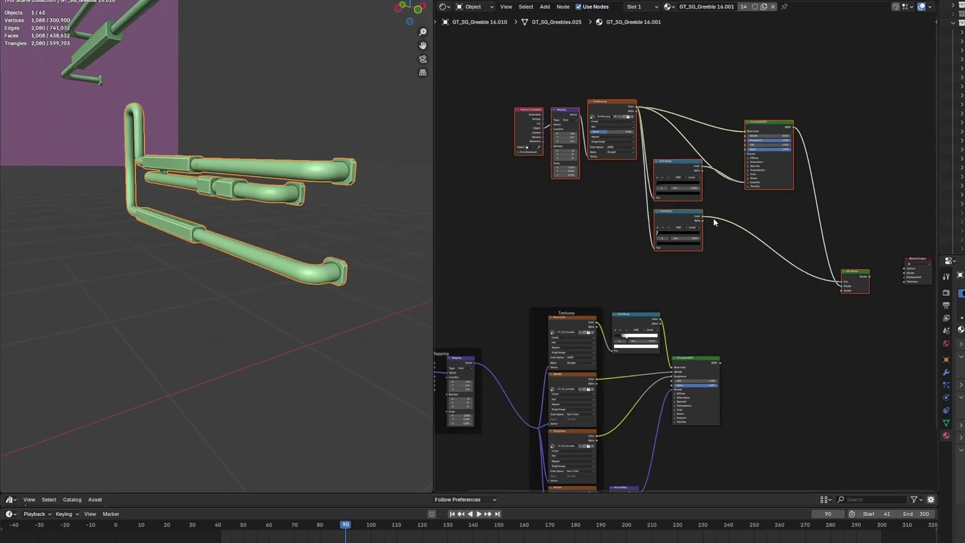
- View the graffiti-covered pipes in Rendered shading in a wider 3D viewport
ctrl+scroll(713, 218, right, 2)
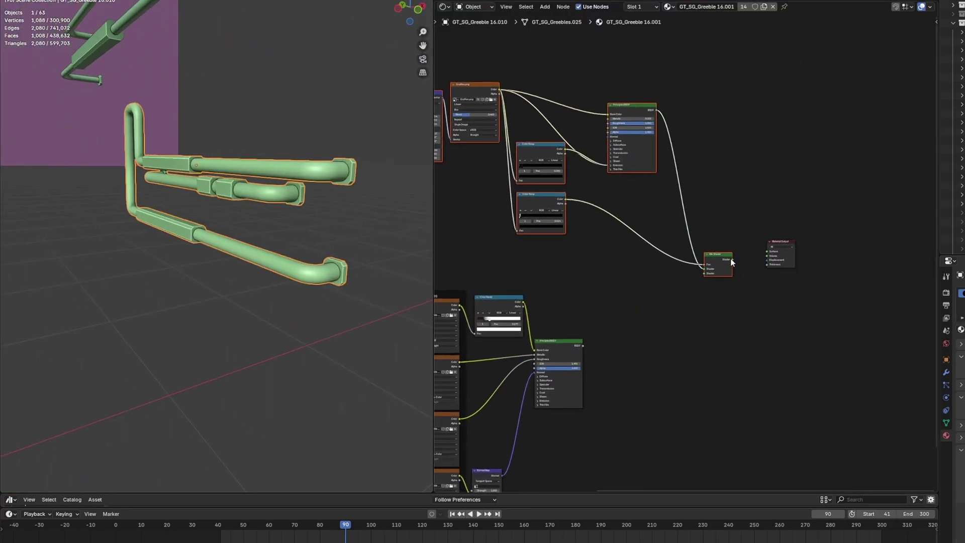
scroll(730, 259, up, 2)
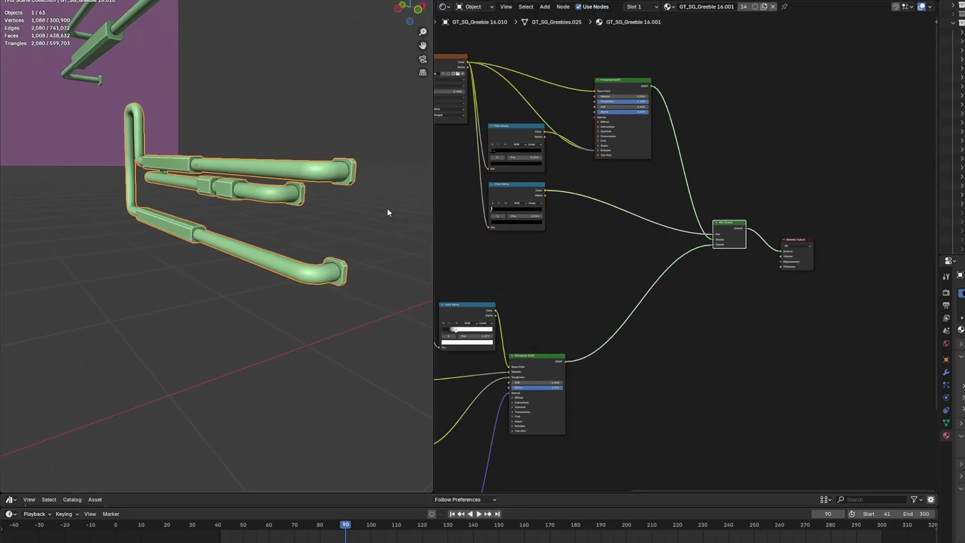
key(z)
click(327, 276)
drag(434, 99, 641, 112)
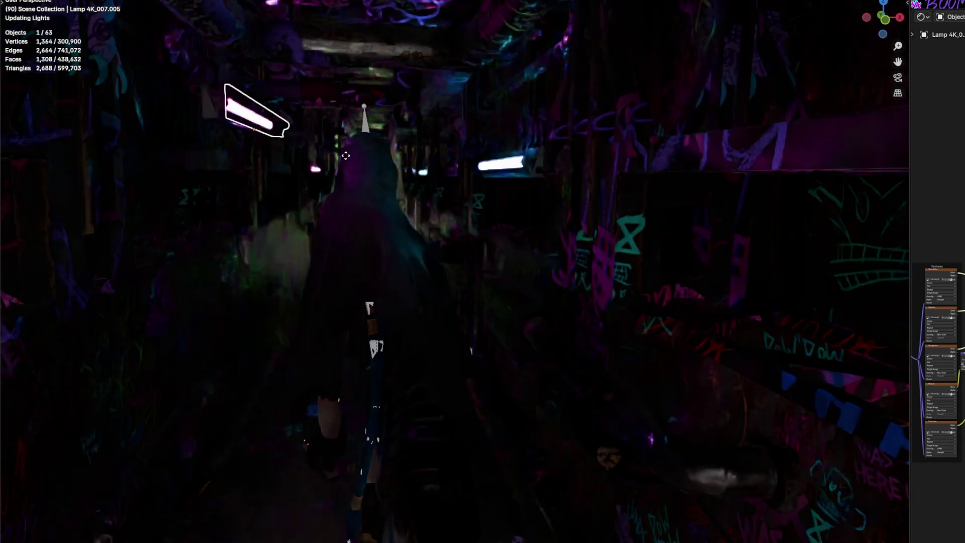
- Select both corridor lamps and preview them in Rendered shading with Scene World toggled
shift+click(559, 162)
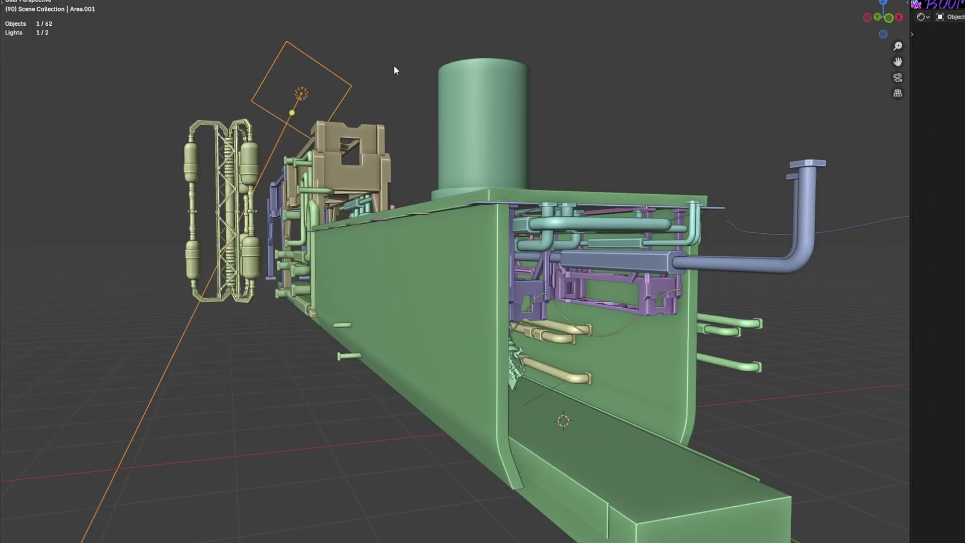
click(379, 109)
click(826, 69)
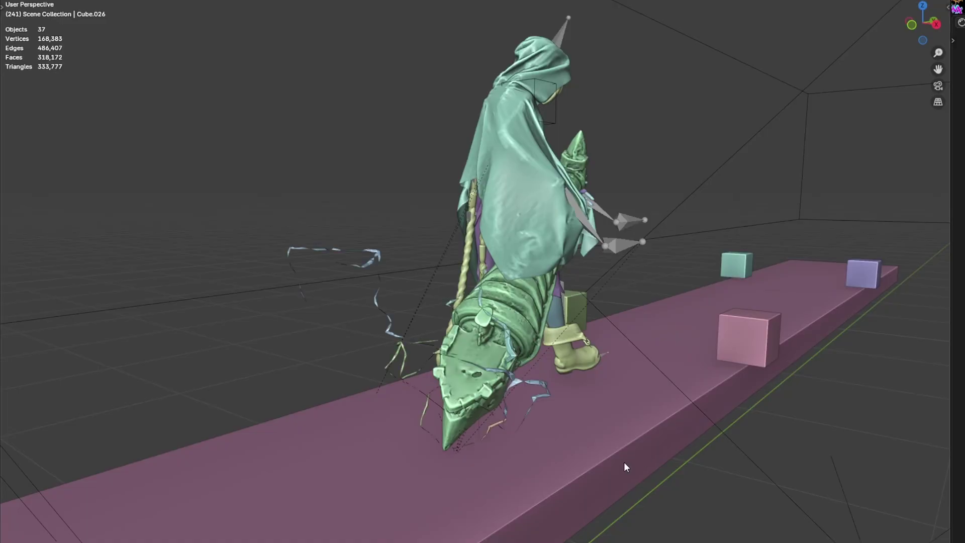
- Preview the hammer rendered and scrub frames 210 to 218 to check its flickering emission
key(z)
middle_drag(582, 399, 684, 397)
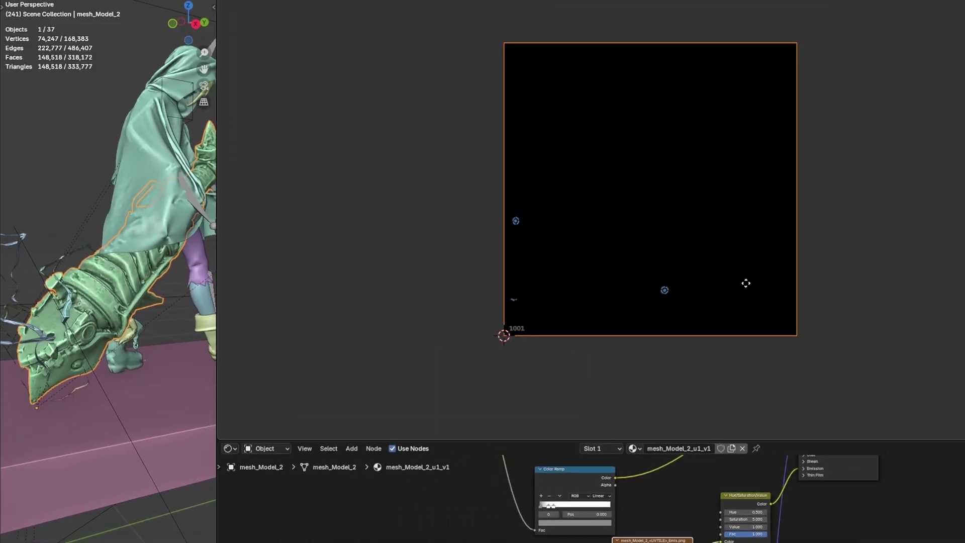
scroll(785, 182, up, 3)
scroll(551, 287, down, 2)
drag(553, 441, 553, 115)
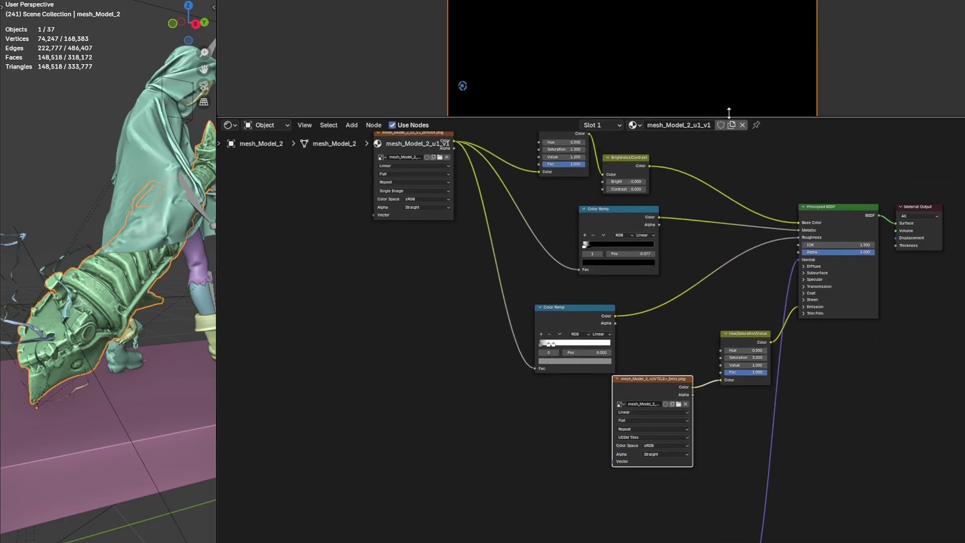
drag(653, 380, 607, 418)
scroll(723, 336, up, 3)
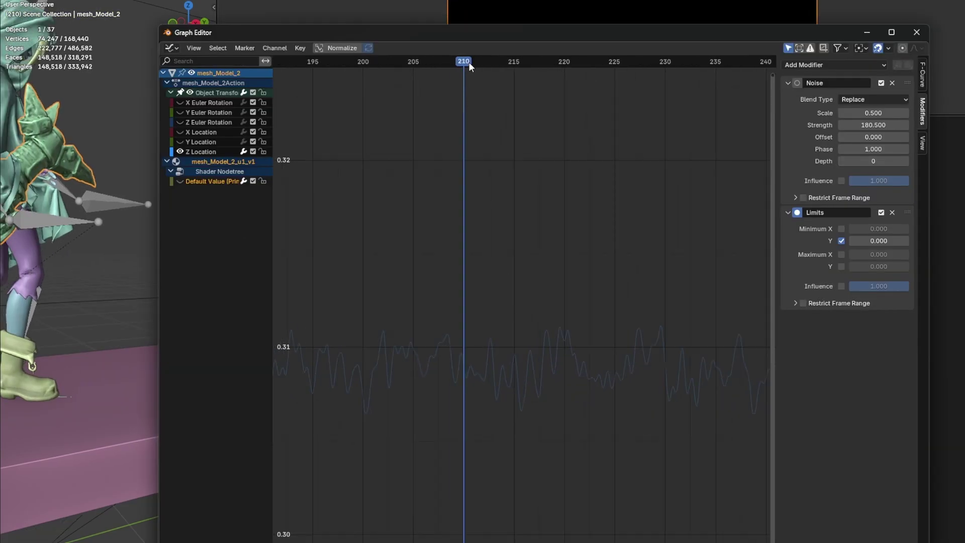
drag(469, 61, 544, 63)
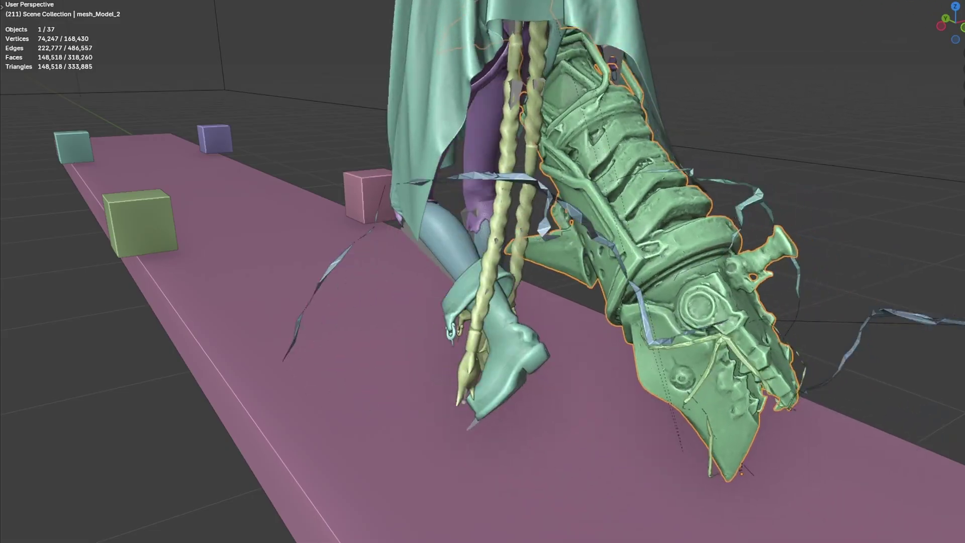
middle_drag(691, 432, 628, 436)
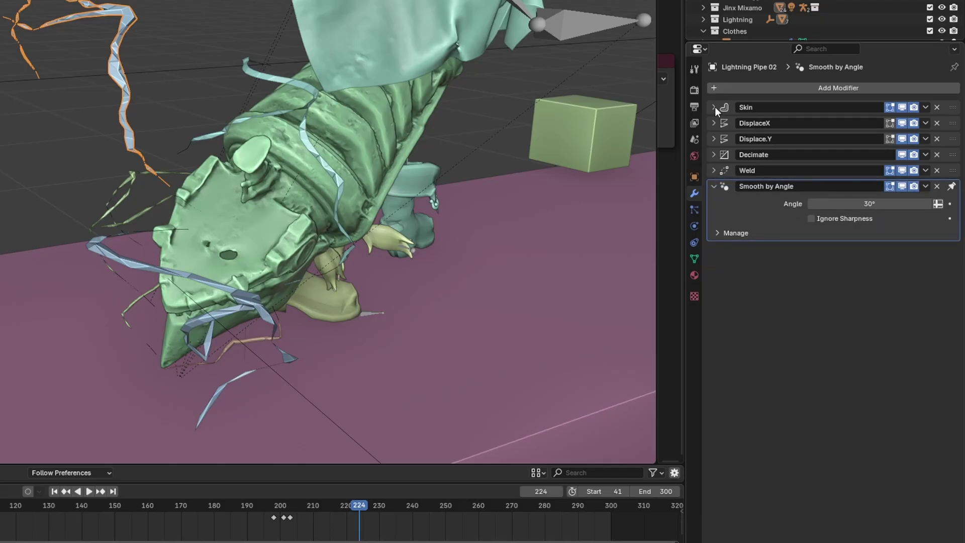
- Expand the Skin, DisplaceX, Displace.Y and Weld modifier panels to review their settings
click(715, 106)
click(714, 232)
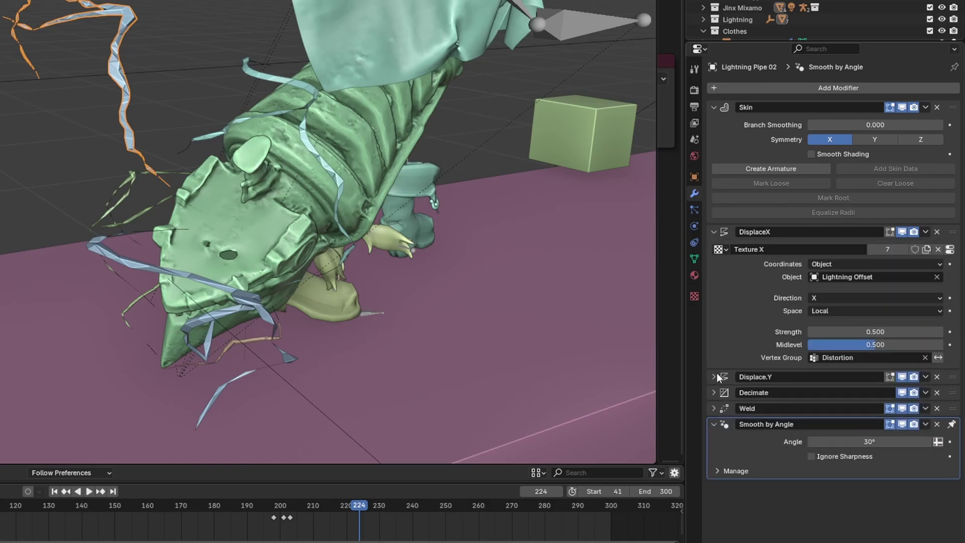
click(716, 390)
scroll(735, 301, down, 3)
scroll(729, 435, down, 5)
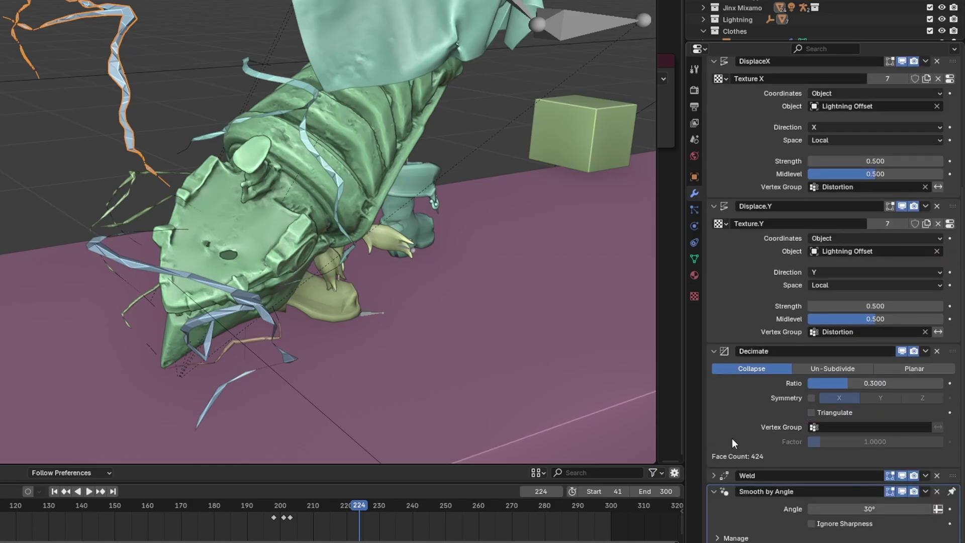
click(714, 473)
scroll(719, 470, down, 2)
scroll(808, 285, up, 5)
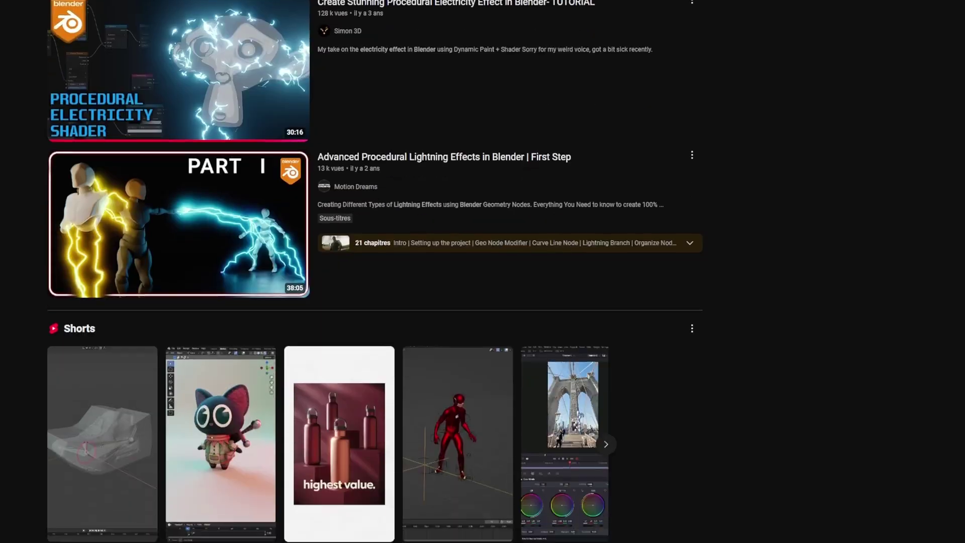
- Scroll the lightning tutorial results down to the Procedural stylized lightning thumbnail
scroll(374, 271, down, 5)
scroll(374, 271, down, 20)
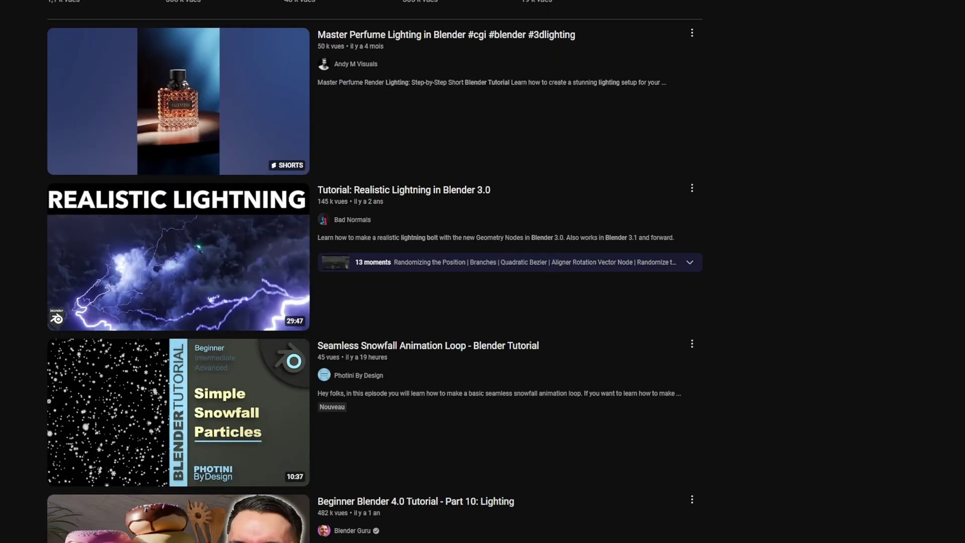
scroll(168, 254, down, 1)
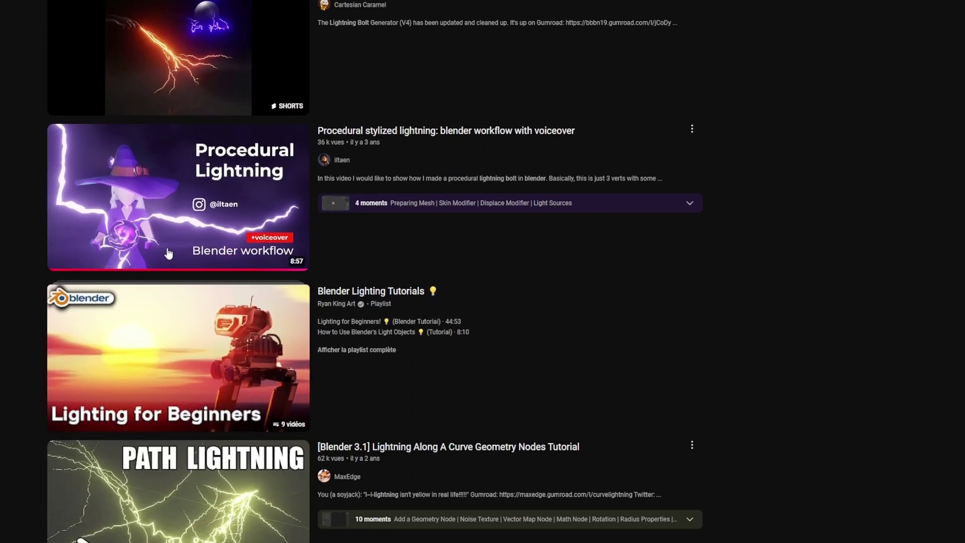
mouse_move(221, 192)
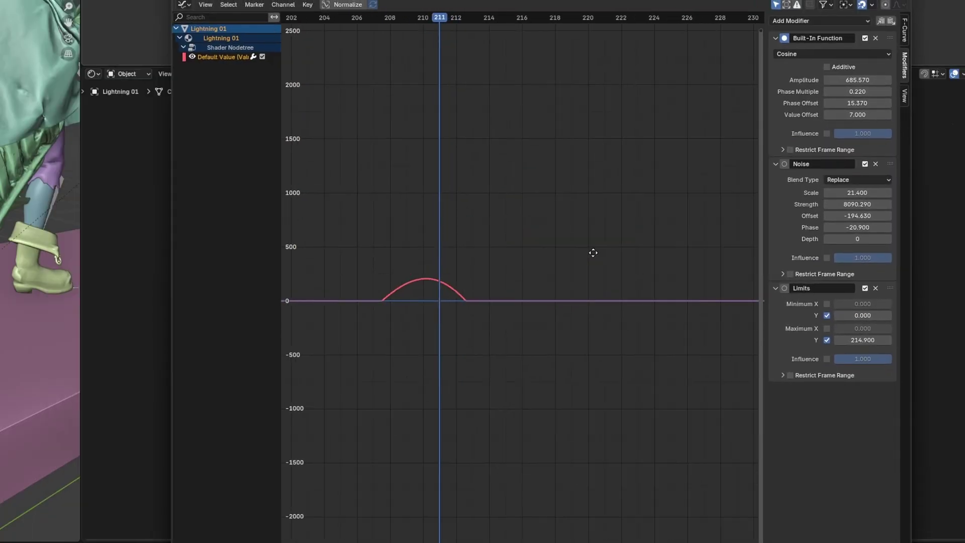
- Jump to frame 199 to review the Lightning 01 flicker curve and its Value node
scroll(587, 240, down, 2)
click(478, 21)
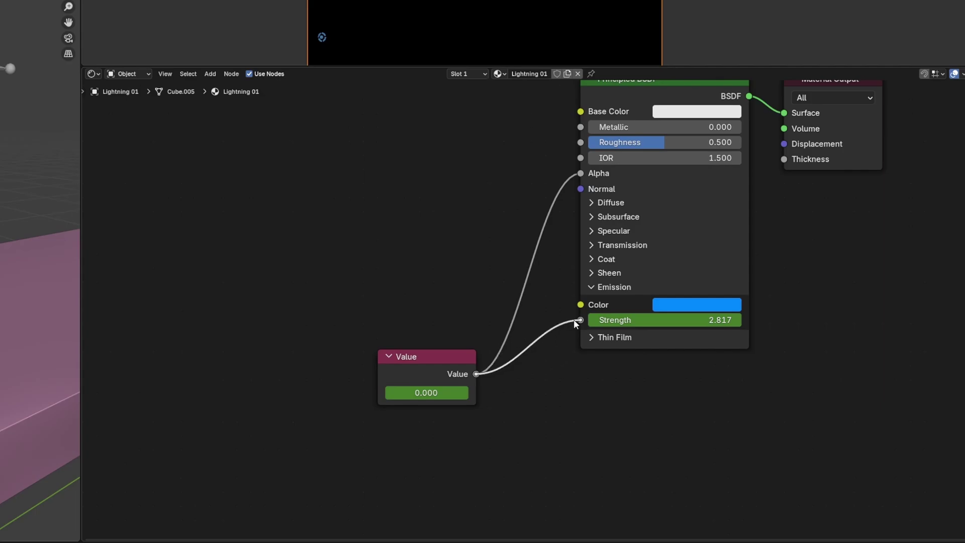
scroll(589, 455, up, 2)
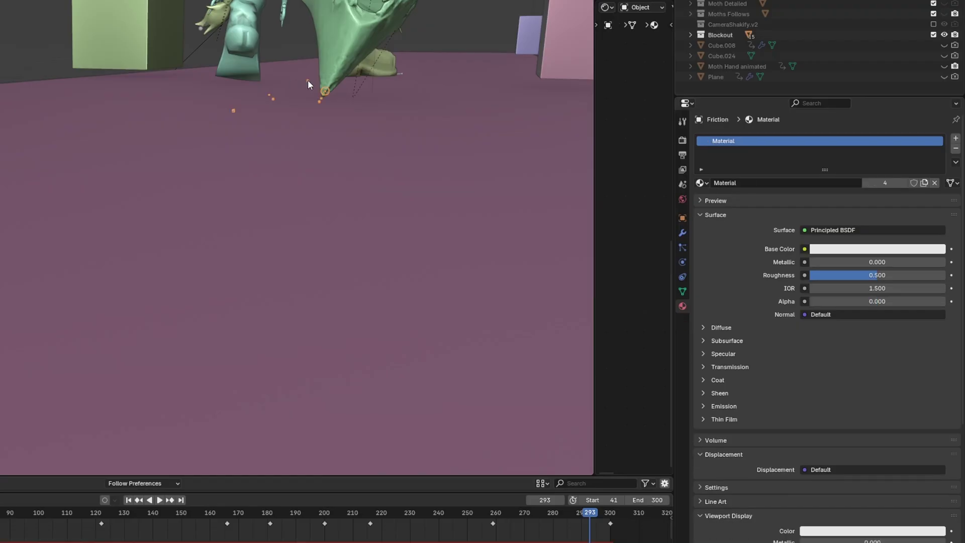
- Make the Friction sparks emit only on frames 200–202, then play back the lightning strike
click(682, 247)
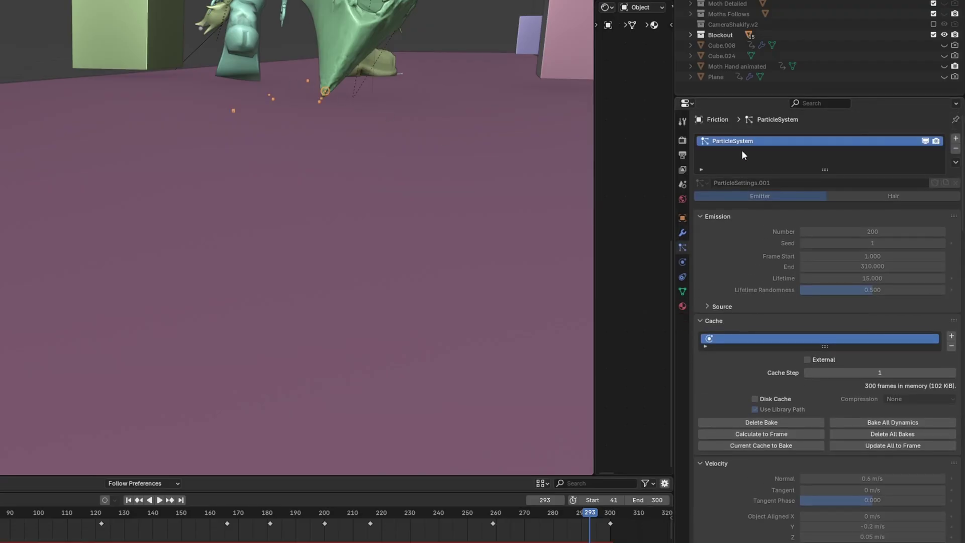
scroll(688, 199, down, 1)
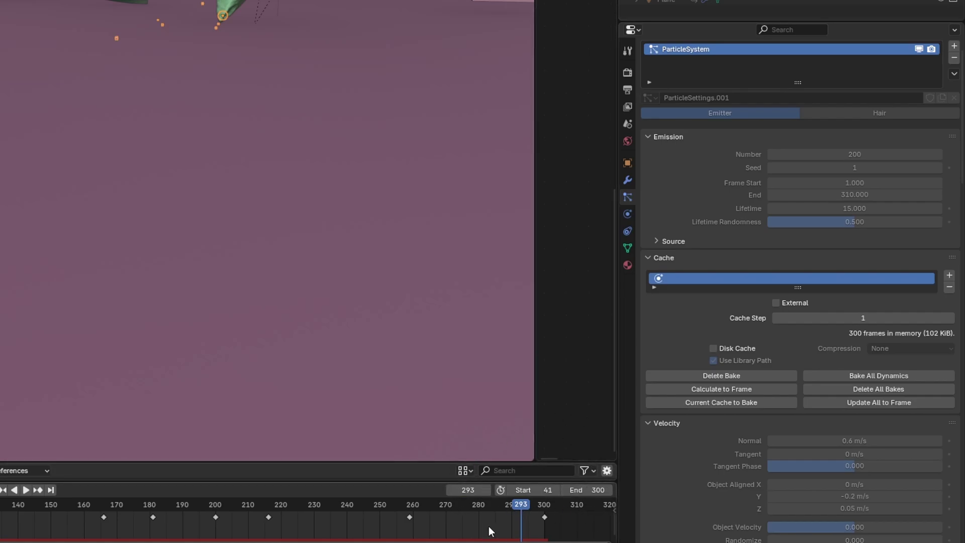
scroll(739, 297, down, 10)
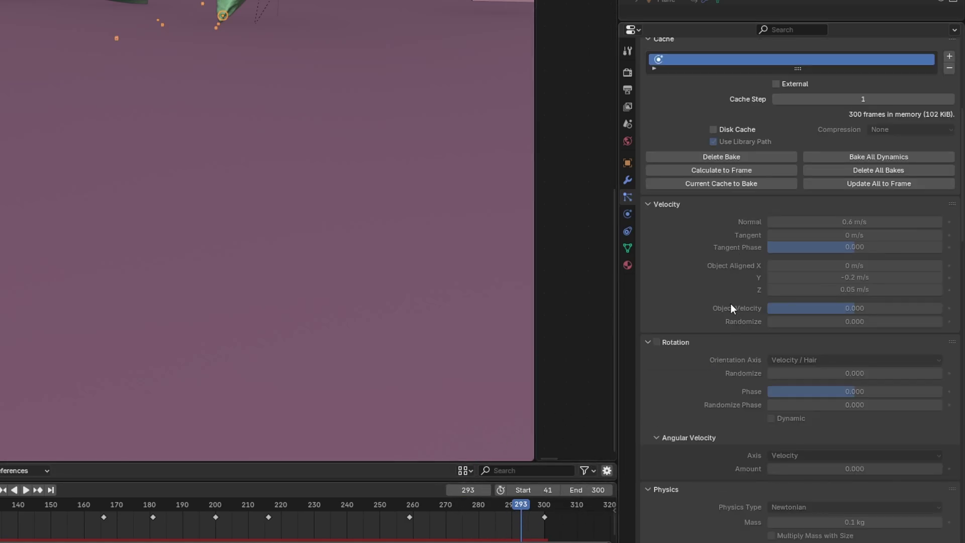
scroll(830, 154, up, 5)
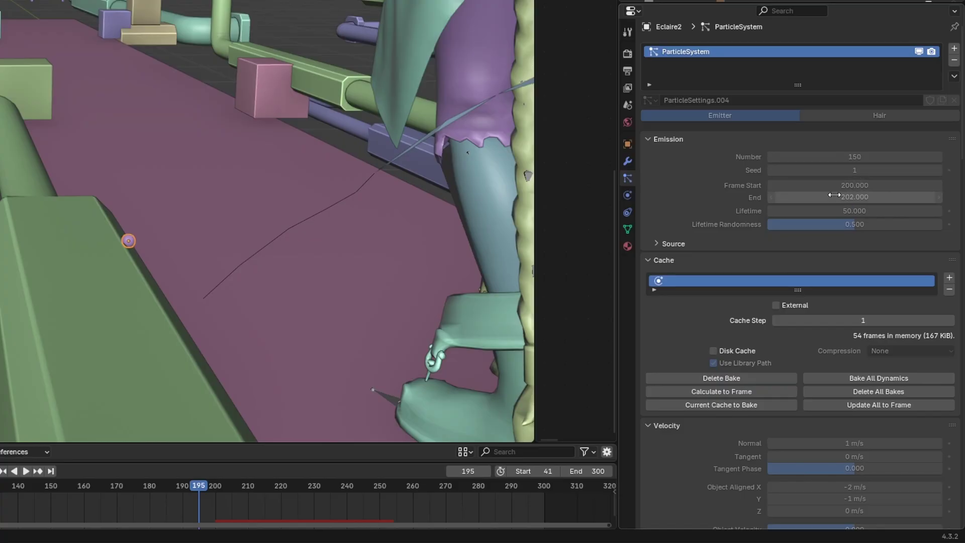
scroll(834, 195, down, 10)
key(space)
mouse_move(205, 487)
mouse_down()
mouse_move(257, 489)
mouse_move(214, 487)
mouse_up()
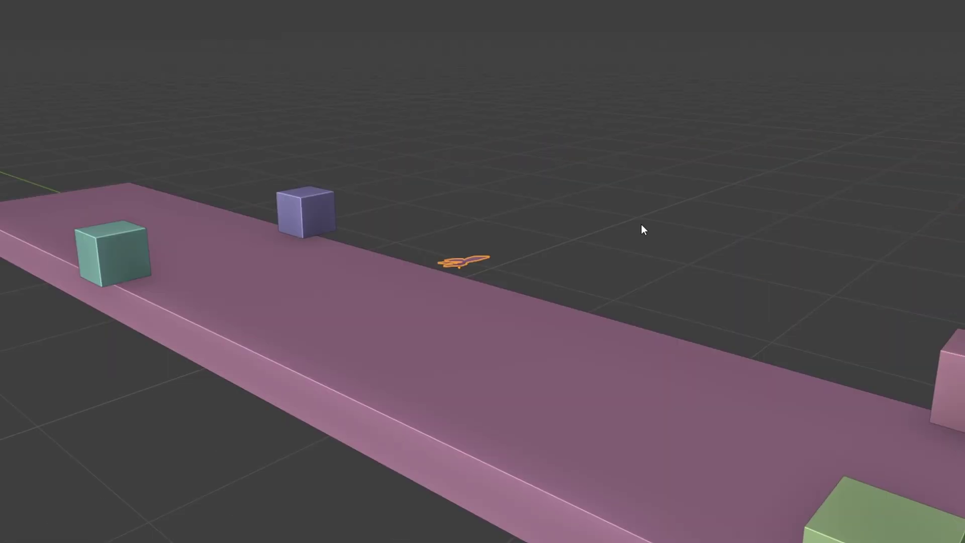
- Frame the moth, orbit around it from above and below, and switch to Rendered shading
key(KP_Decimal)
mouse_move(641, 224)
middle_down()
mouse_move(642, 209)
mouse_move(586, 151)
mouse_move(521, 149)
middle_up()
key(z)
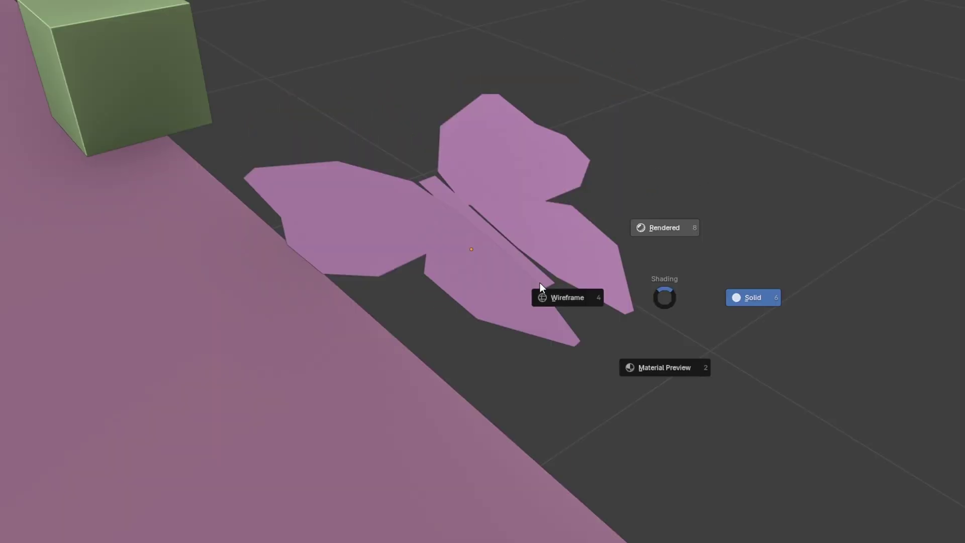
click(612, 253)
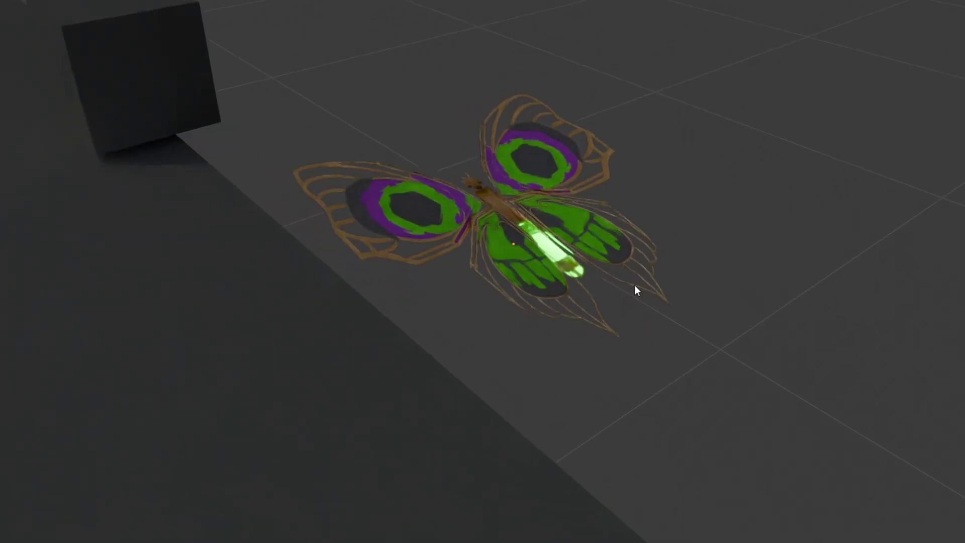
mouse_move(635, 285)
middle_down()
mouse_move(348, 182)
mouse_move(646, 252)
mouse_move(610, 255)
mouse_move(662, 317)
mouse_move(776, 394)
mouse_move(909, 440)
middle_up()
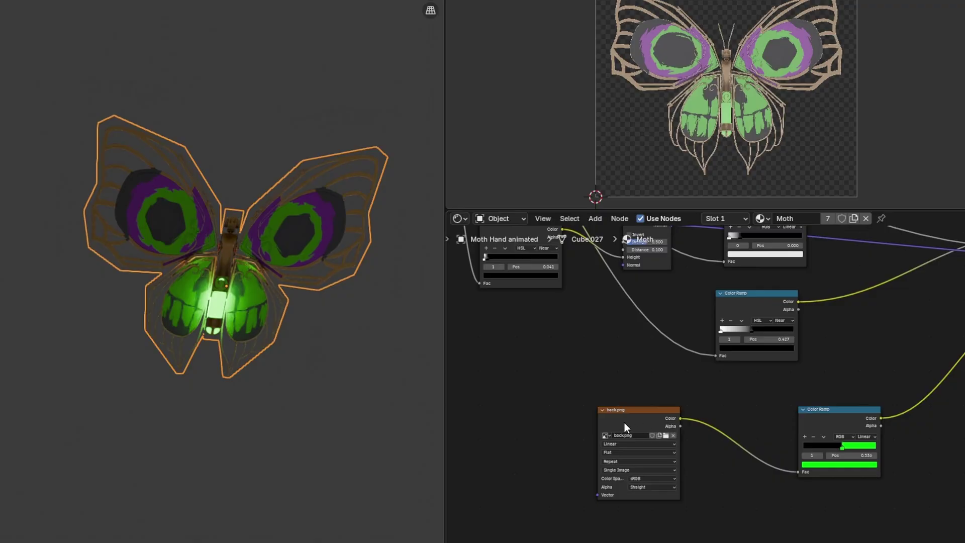
- Preview the moth's back.png and Color Ramp nodes, then set the sine Phase Offset to -24.4
ctrl+shift+click(625, 421)
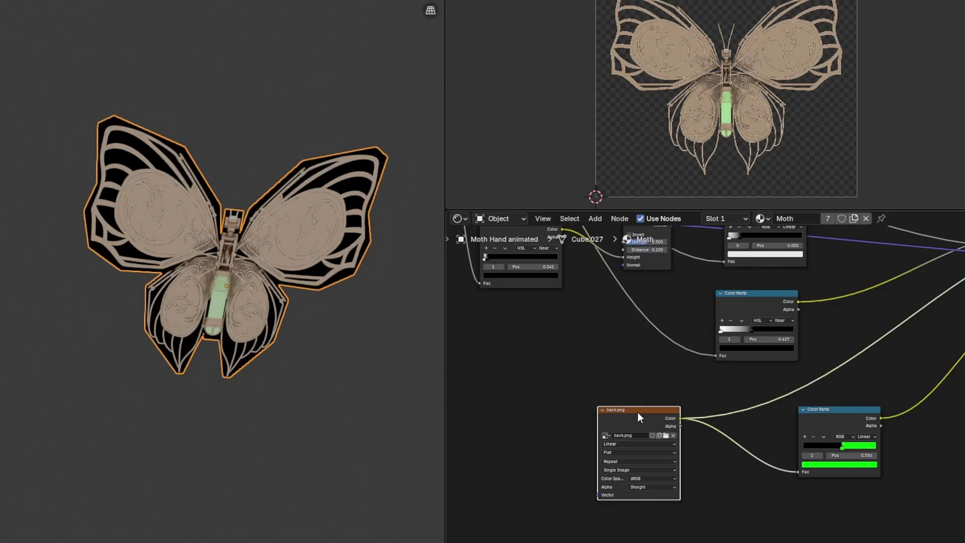
ctrl+shift+click(827, 414)
drag(843, 406, 811, 422)
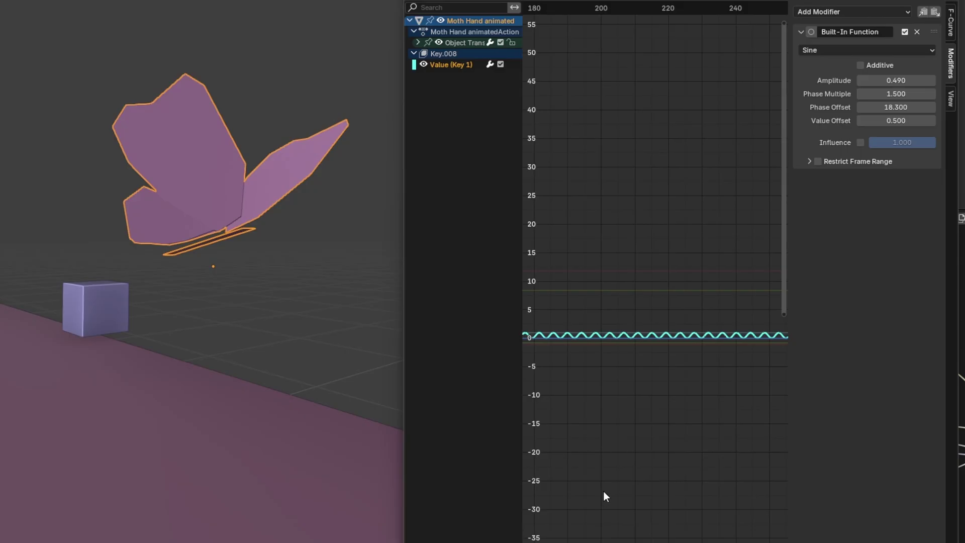
drag(542, 8, 675, 40)
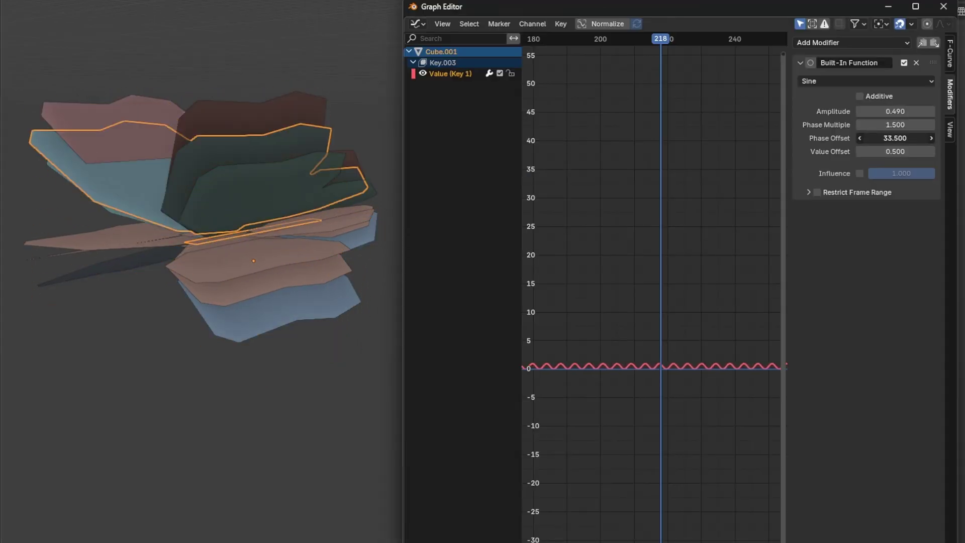
drag(894, 138, 835, 137)
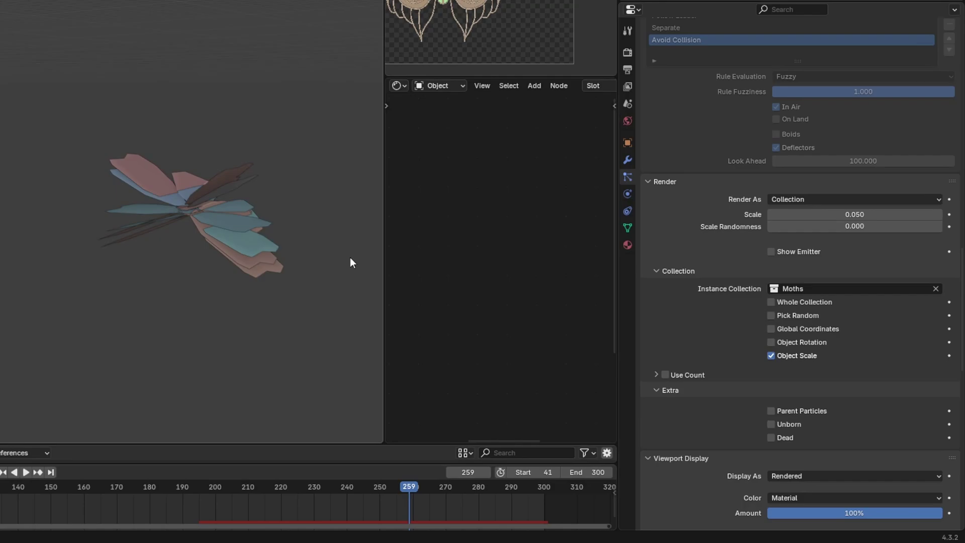
- Set the boid particles to render as Moths collection instances at scale 0.05
scroll(712, 169, up, 2)
scroll(712, 169, down, 4)
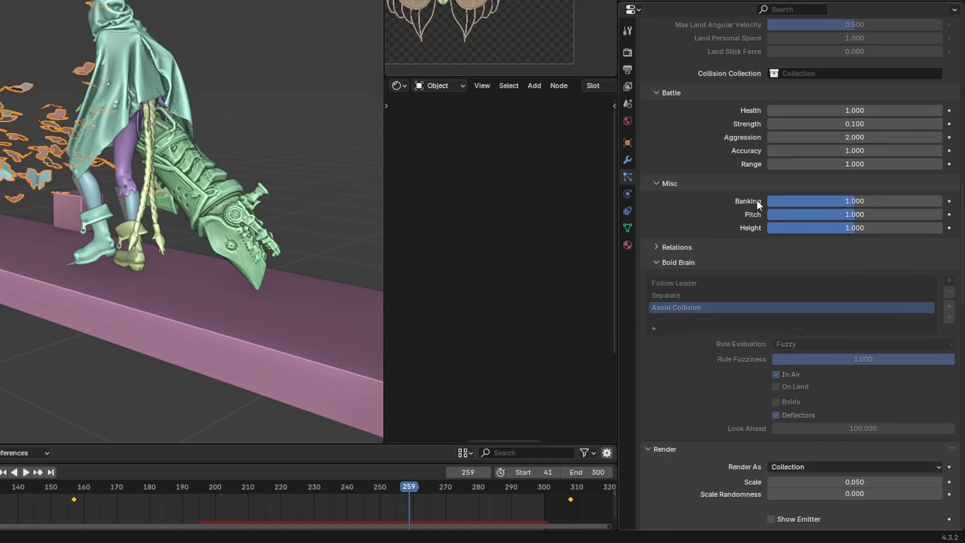
scroll(756, 200, down, 4)
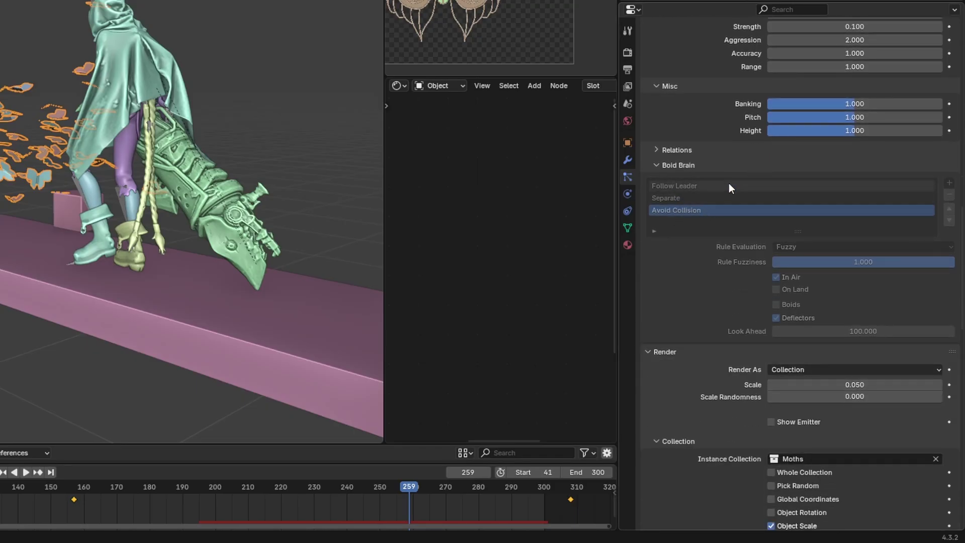
scroll(729, 185, up, 2)
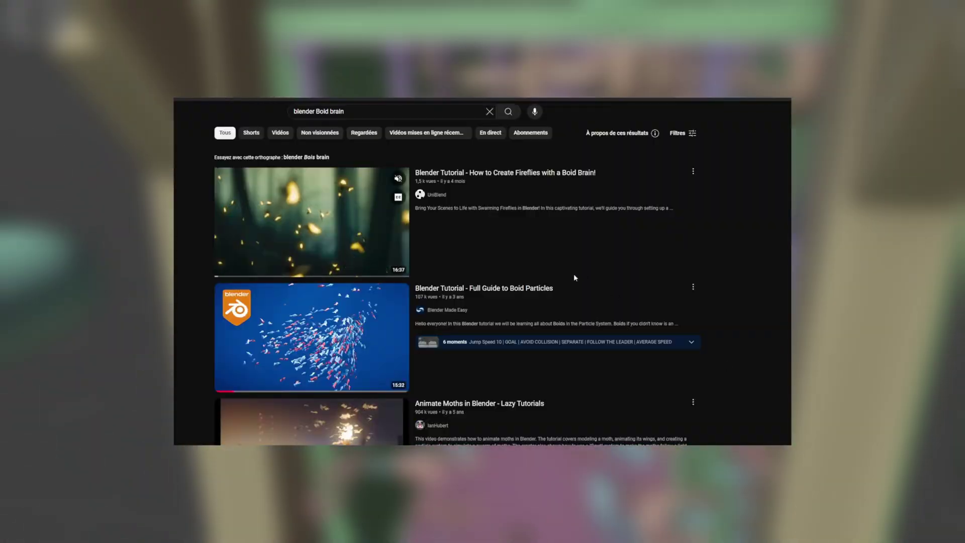
scroll(574, 275, down, 3)
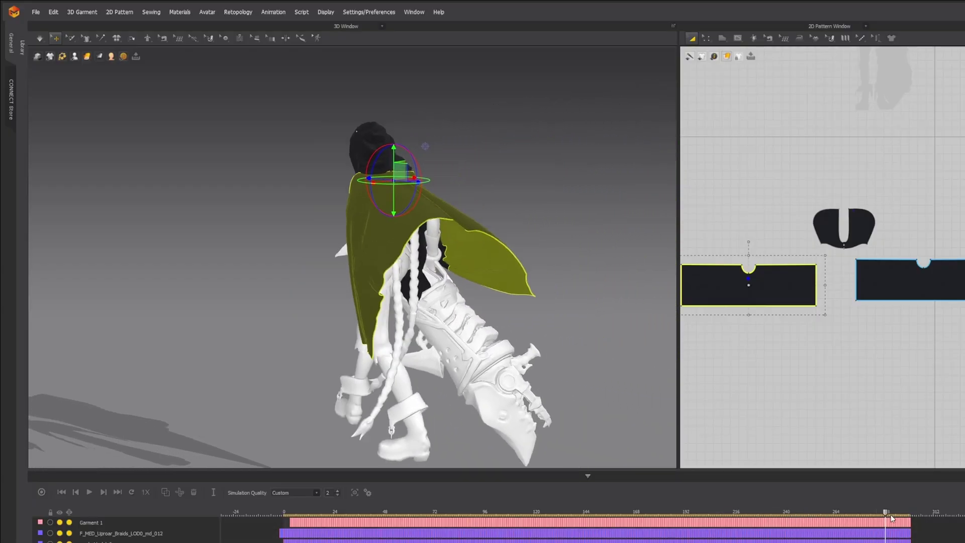
- Scrub the timeline from about frame 255 to 276 to check the cape drape
drag(822, 517, 913, 501)
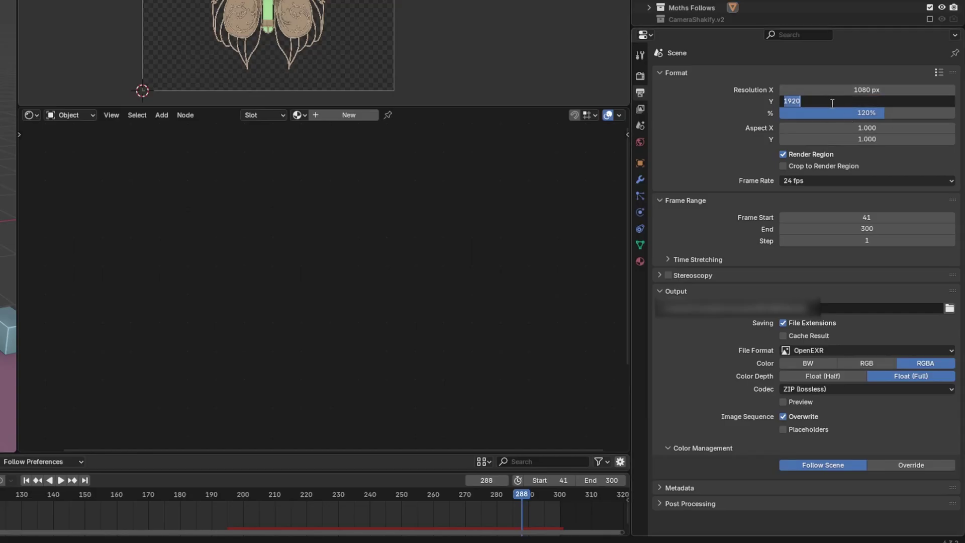
- Output 1080×1920 at 120% as OpenEXR RGBA Float (Full) with ZIP, using 800 denoised samples
key(Return)
click(867, 112)
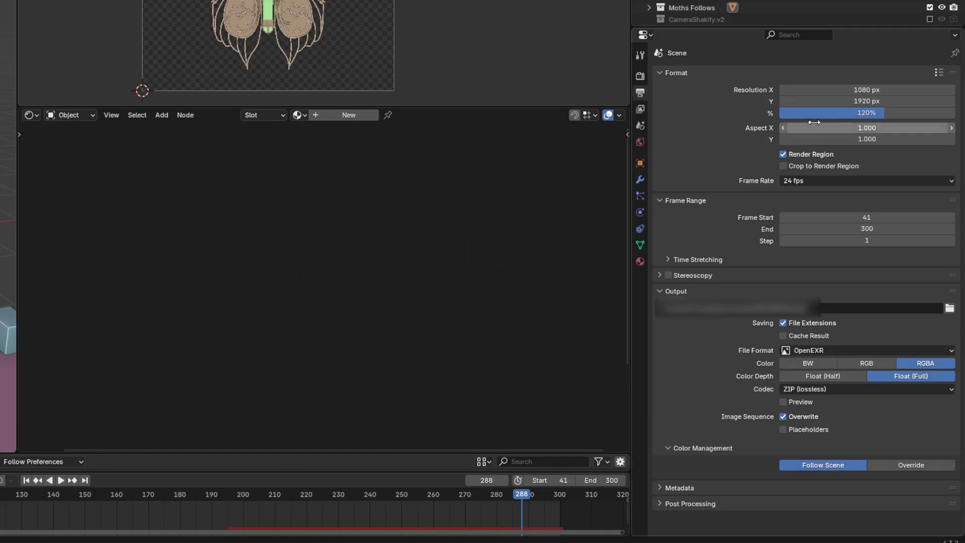
click(843, 351)
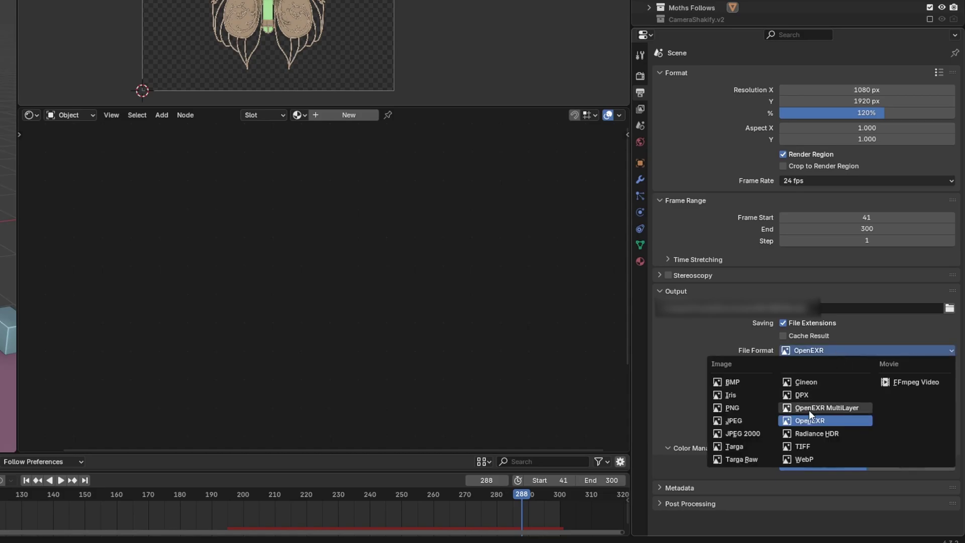
click(819, 423)
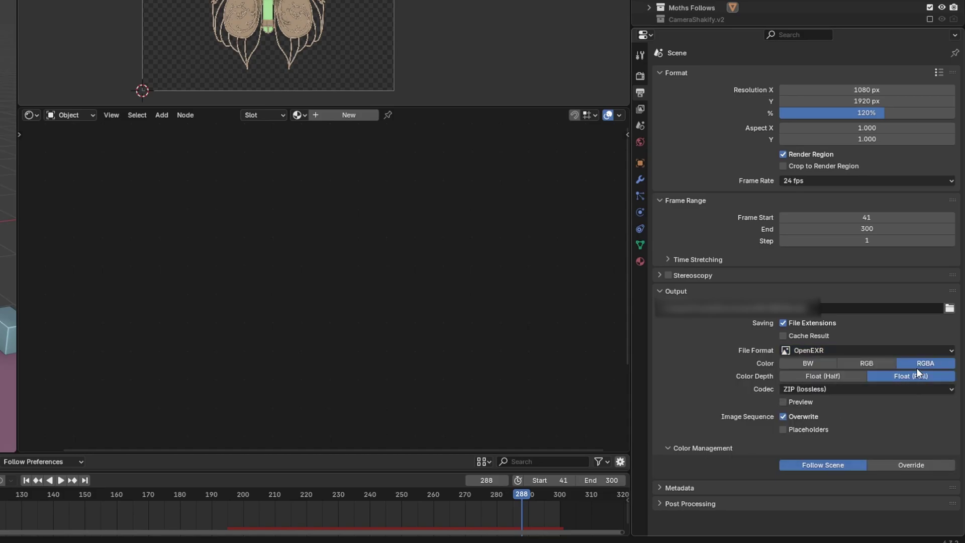
click(822, 390)
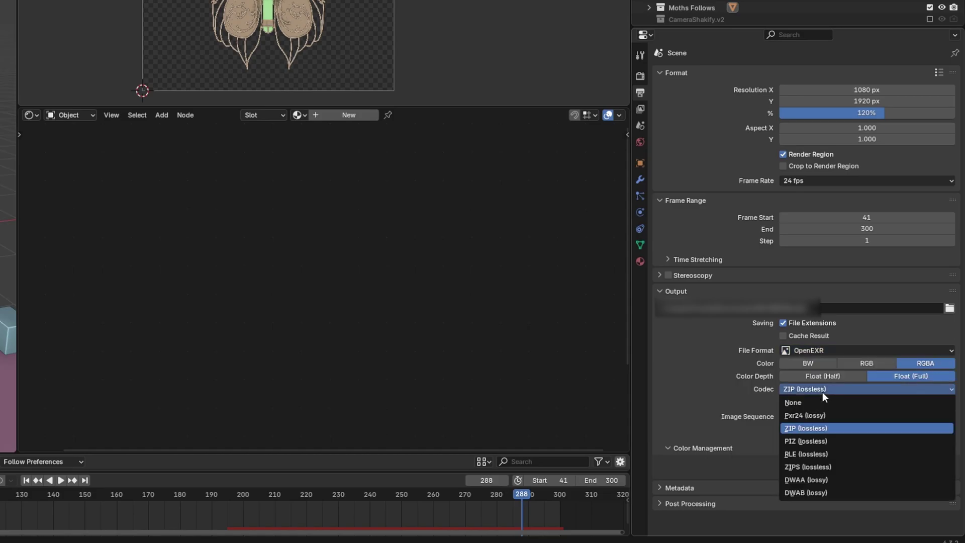
click(825, 428)
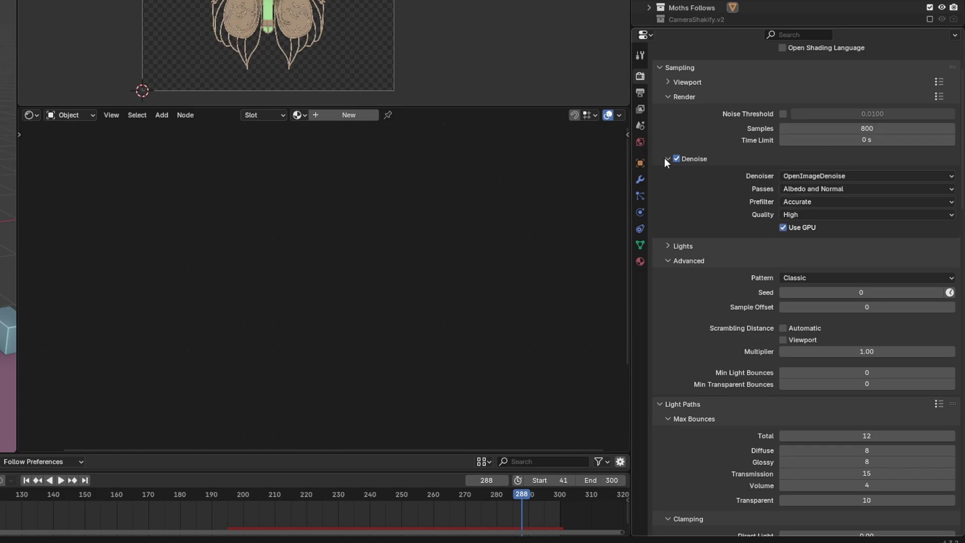
scroll(665, 158, down, 5)
click(688, 210)
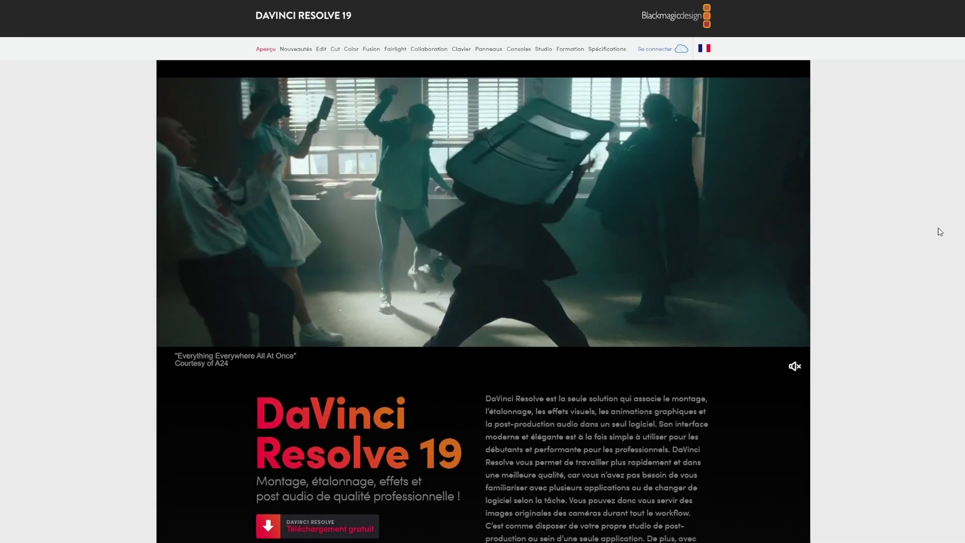
- Open the 'Téléchargement gratuit' download options for DaVinci Resolve 19
scroll(939, 228, down, 5)
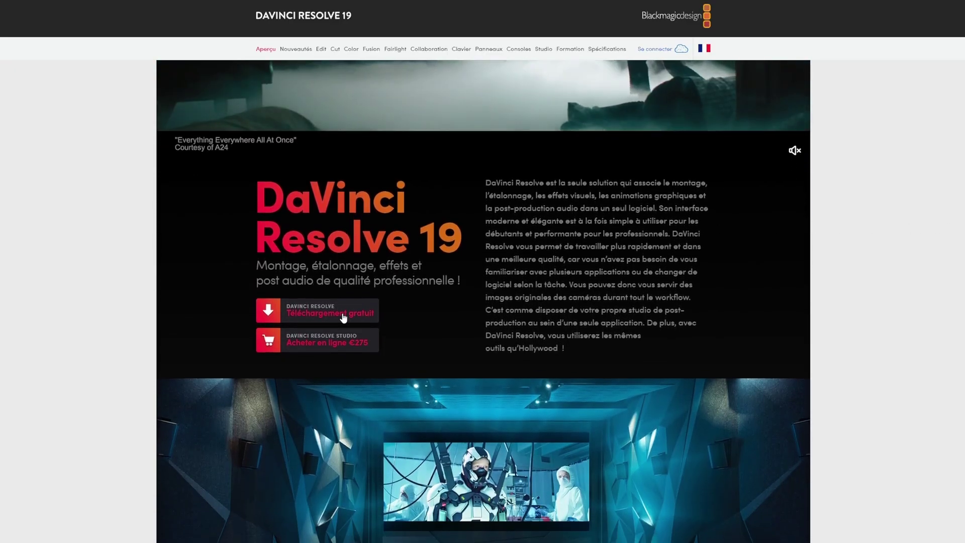
click(330, 314)
drag(266, 272, 370, 272)
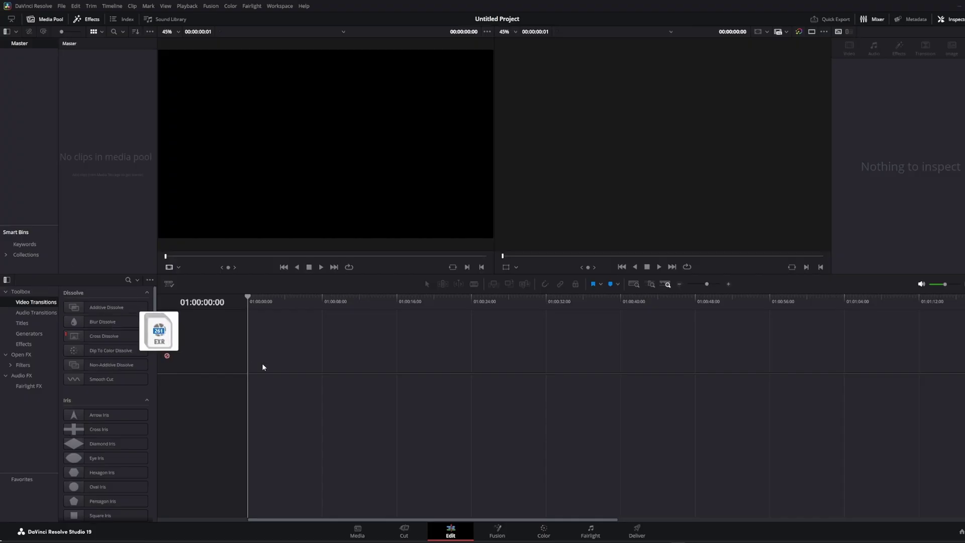
drag(262, 367, 251, 387)
- Put the playhead on the EXR clip and inspect the input and Glow nodes
click(254, 300)
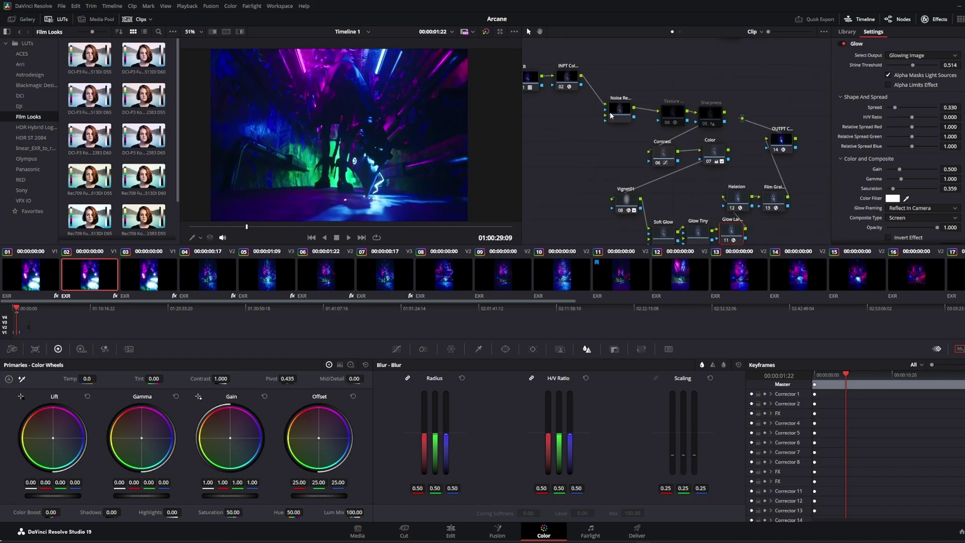
click(562, 103)
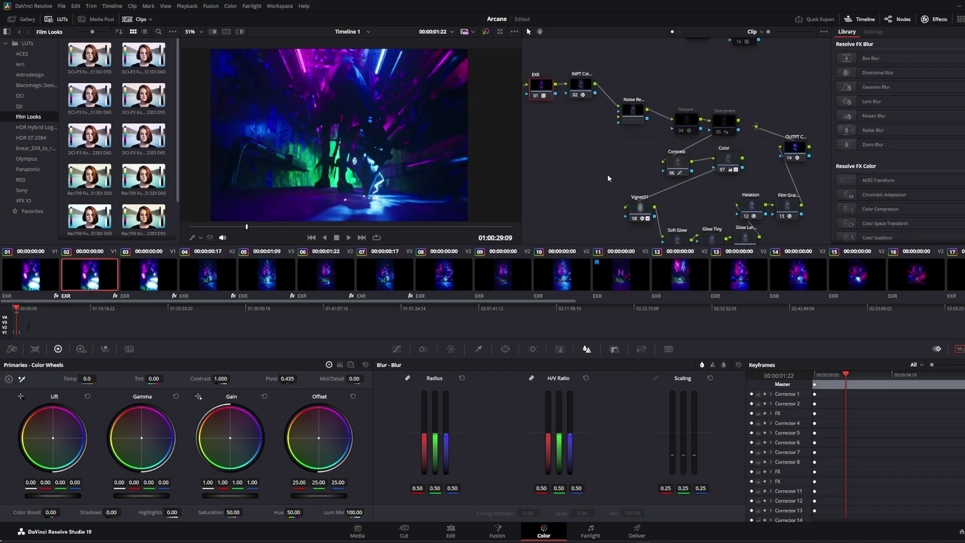
click(735, 230)
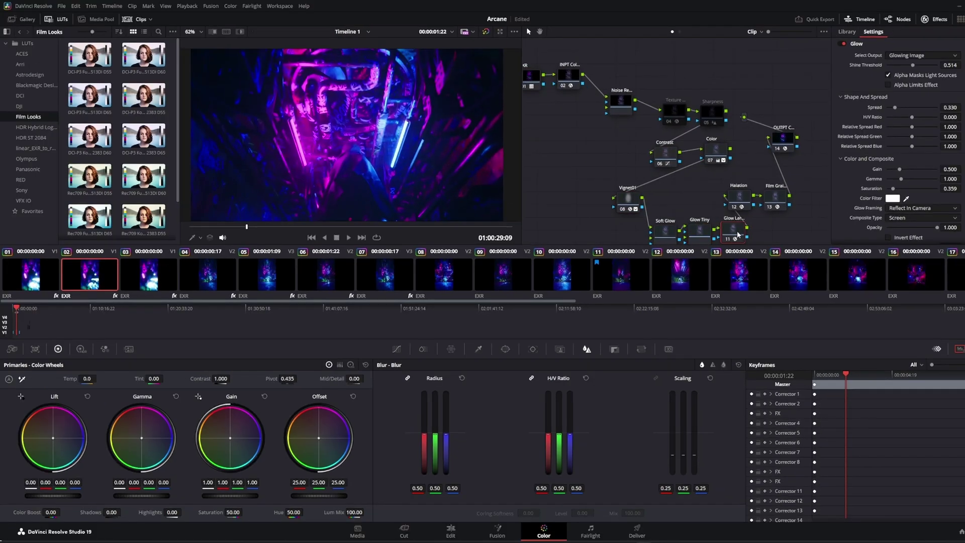
- Inspect the output and input Color Space Transform nodes of the grade
click(739, 198)
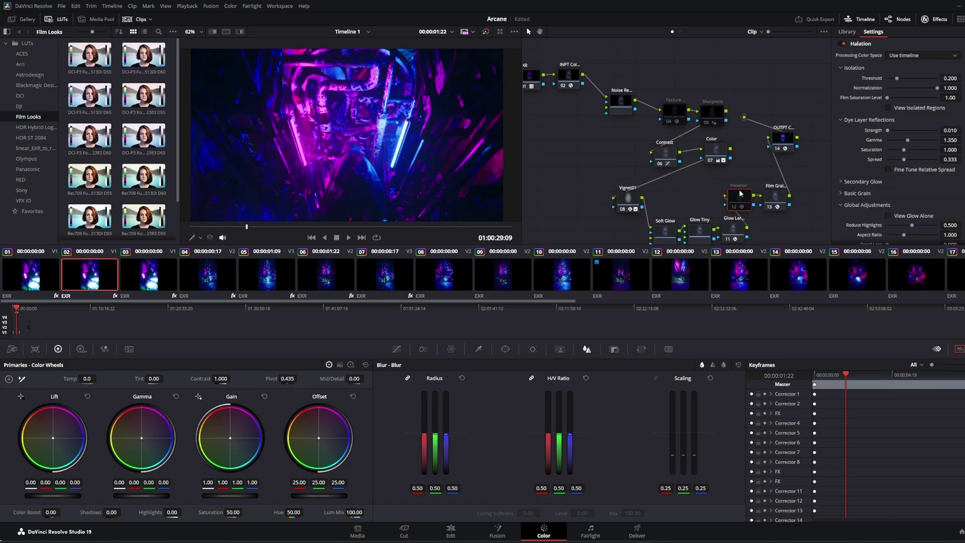
click(776, 199)
click(783, 139)
middle_drag(537, 81, 581, 90)
click(582, 90)
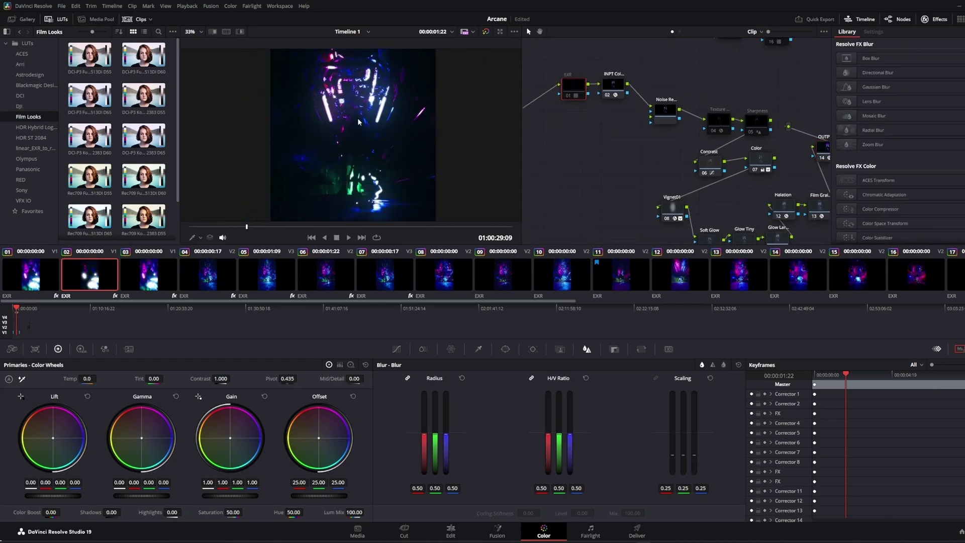
click(612, 85)
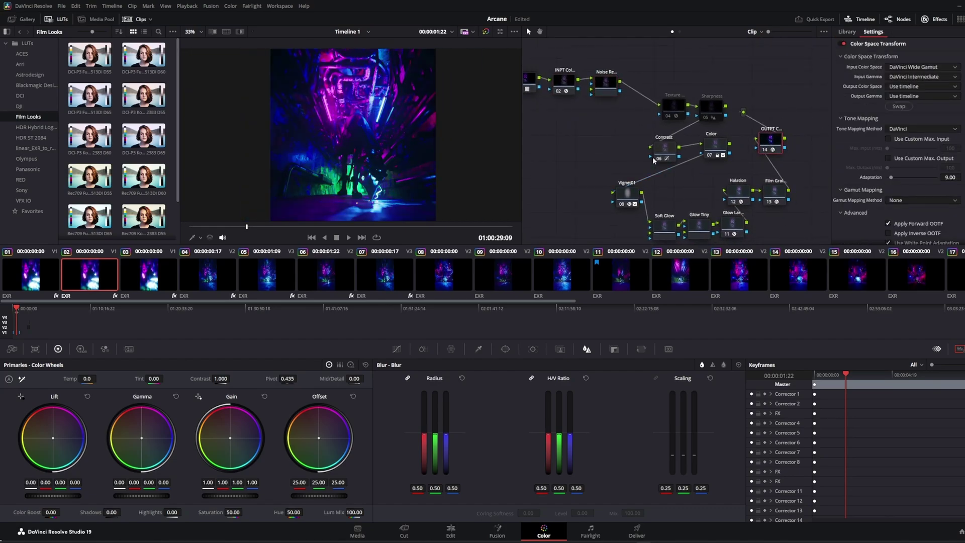